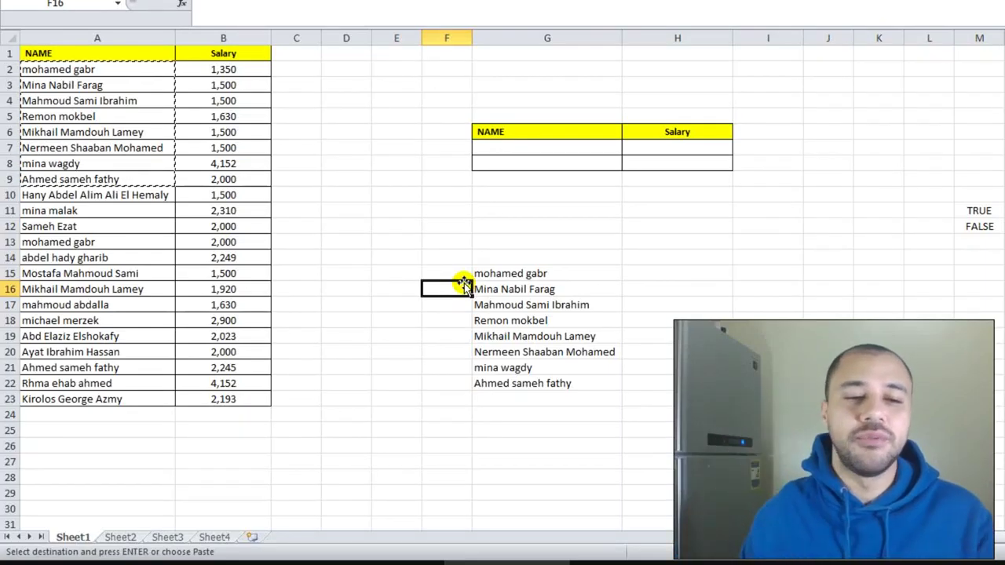
# Step: Cancel the pending copy of the names and select the FALSE value in column M
pyautogui.press('Escape')
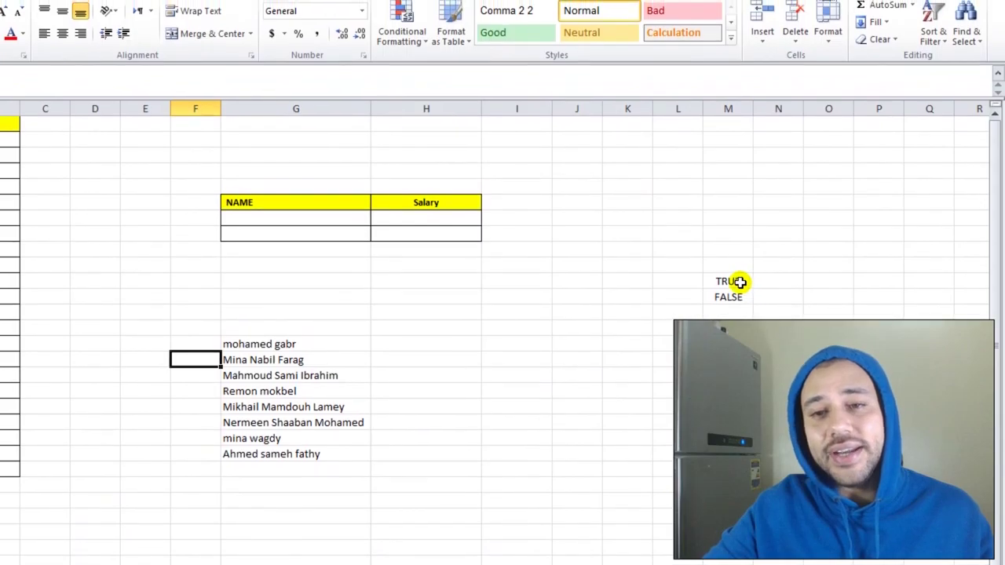
pyautogui.click(735, 283)
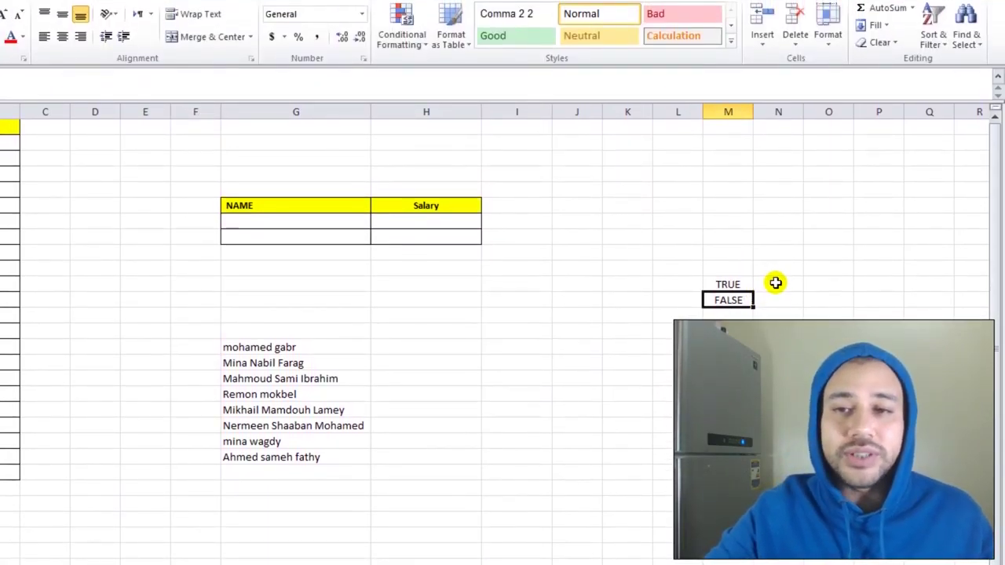
# Step: Enter =M11+0 and =M12+0 in column N so TRUE shows 1 and FALSE shows 0
pyautogui.click(776, 283)
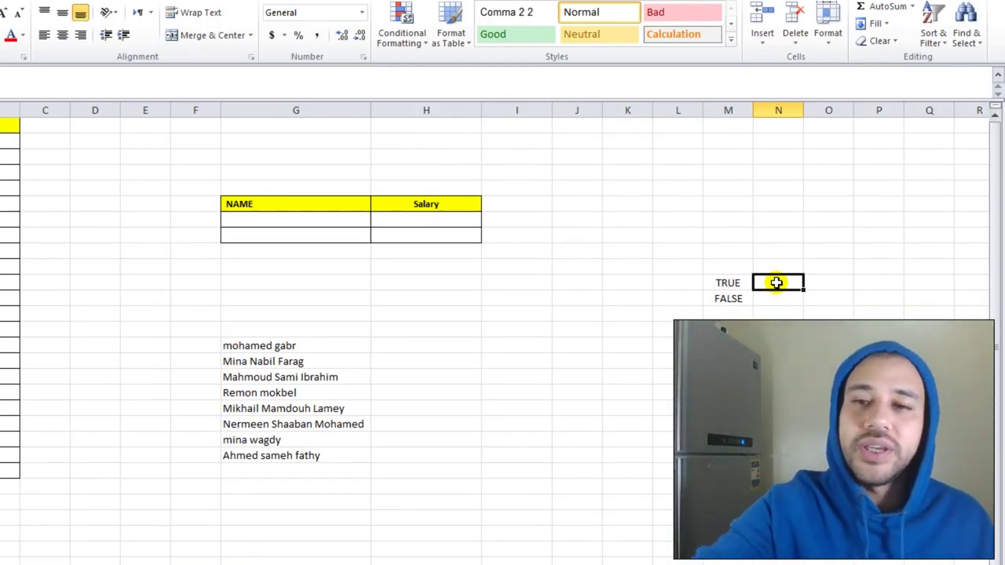
pyautogui.write('=')
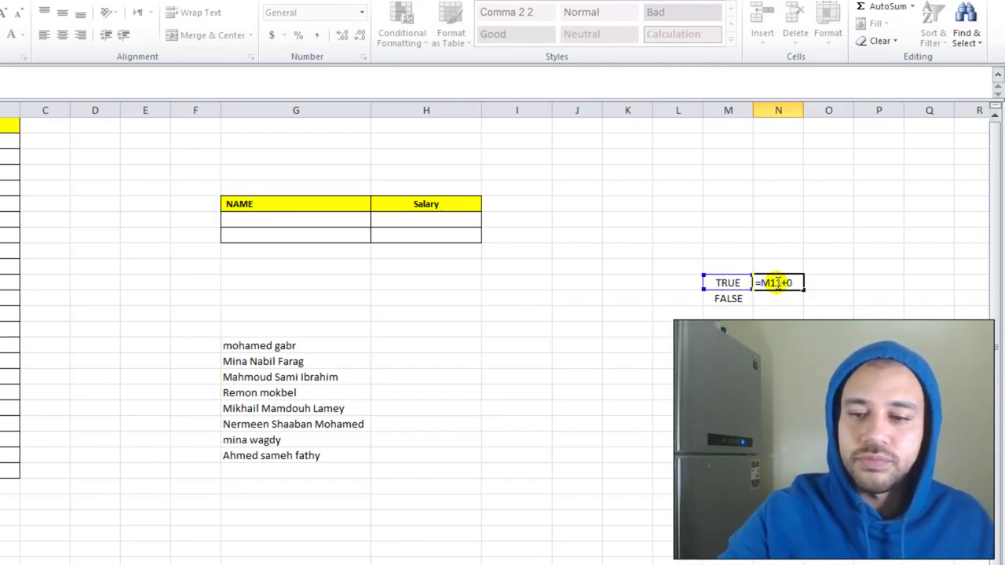
pyautogui.press('Return')
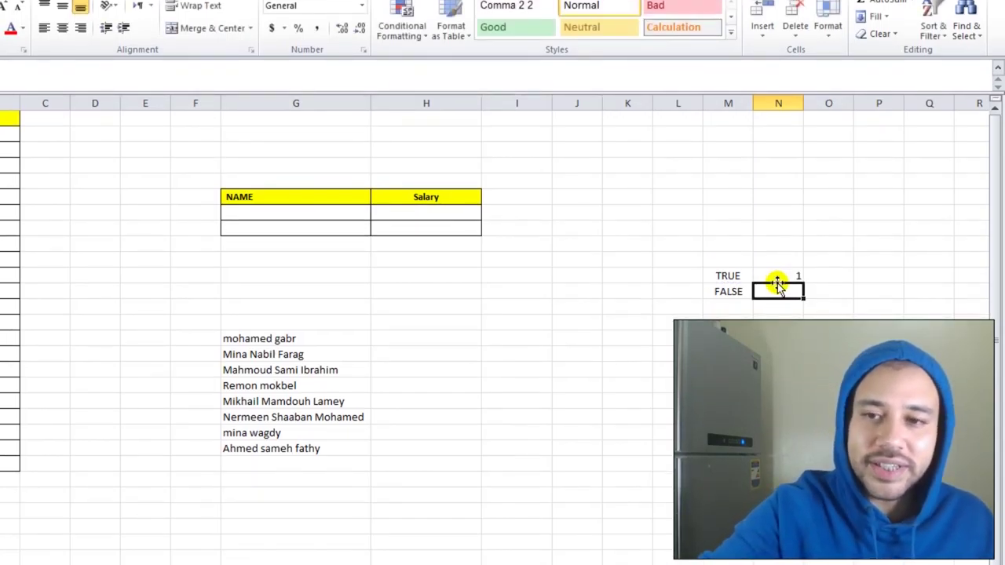
pyautogui.write('=')
pyautogui.press('Left')
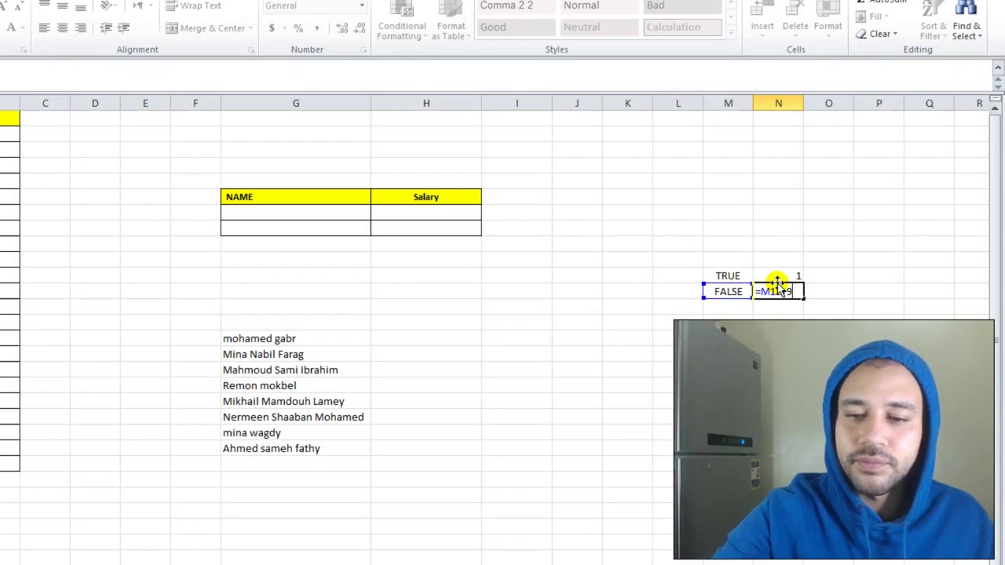
pyautogui.press('Return')
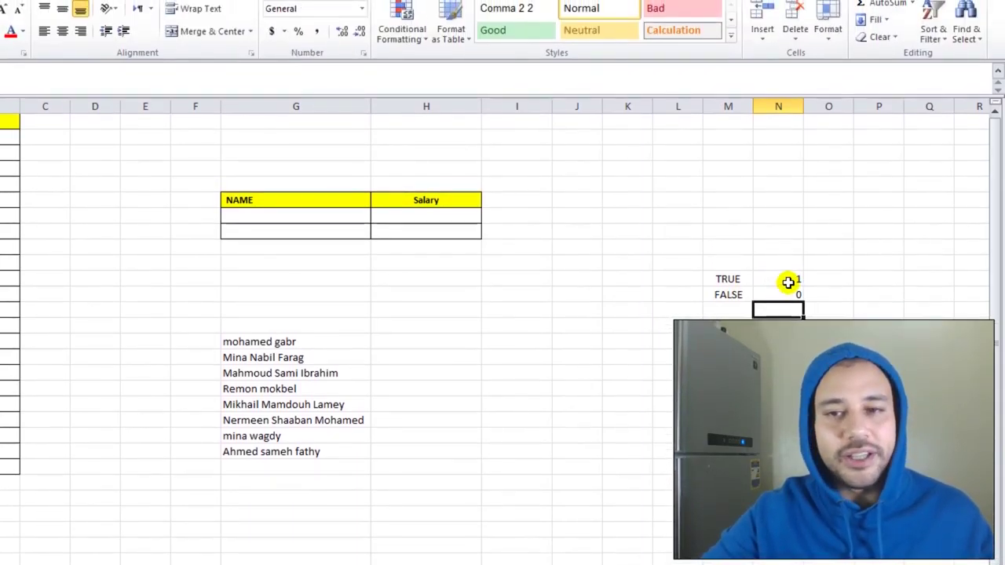
pyautogui.click(788, 280)
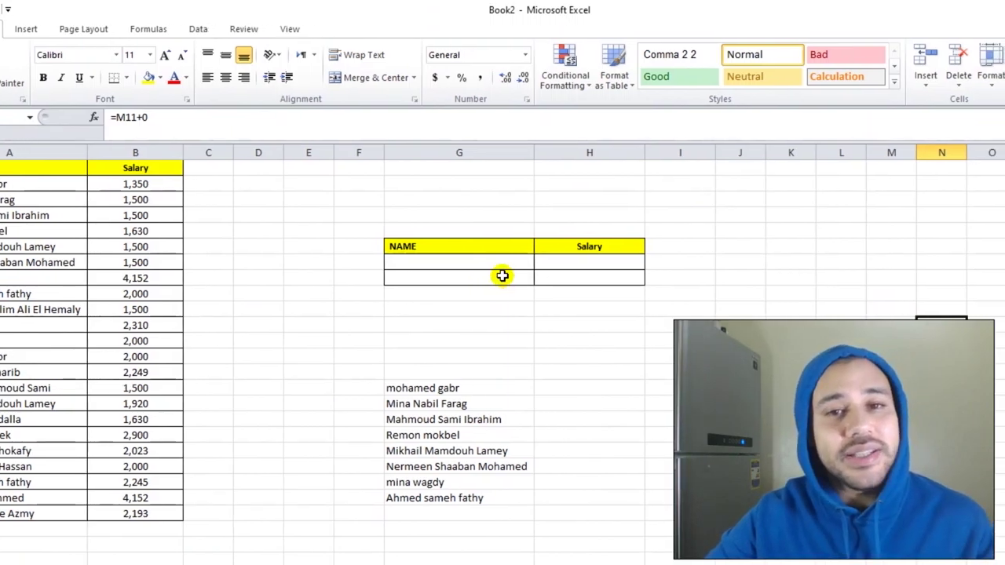
pyautogui.click(503, 261)
# Step: Pick the first drop-down name in G7 and check its two salaries, 1,350 and 2,000
pyautogui.click(524, 263)
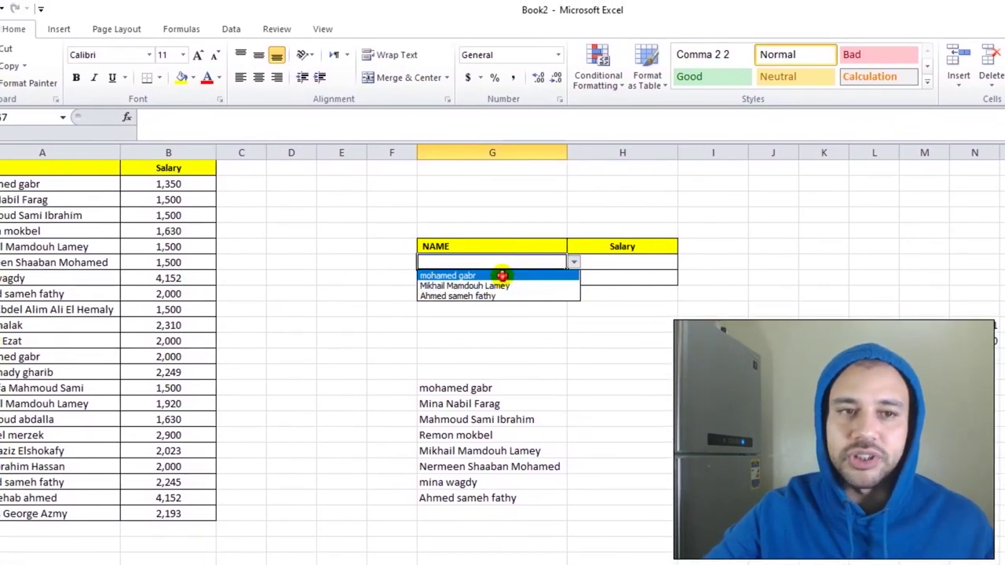
pyautogui.click(501, 275)
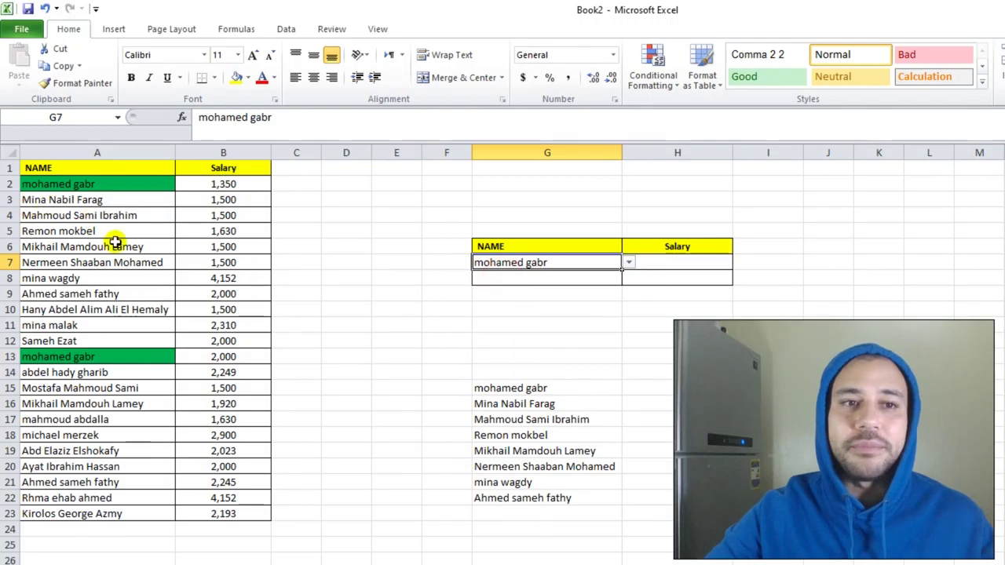
pyautogui.click(214, 183)
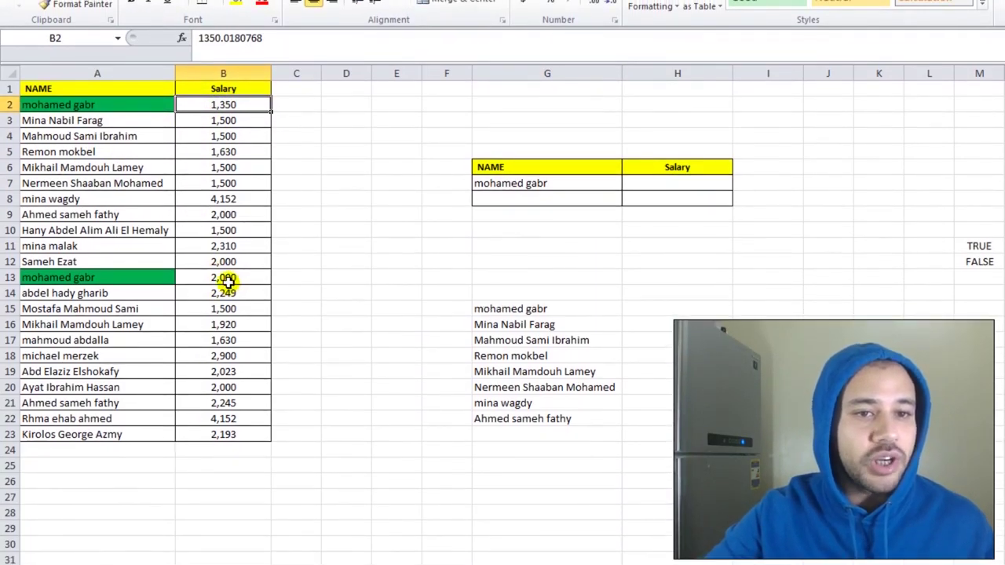
pyautogui.click(235, 356)
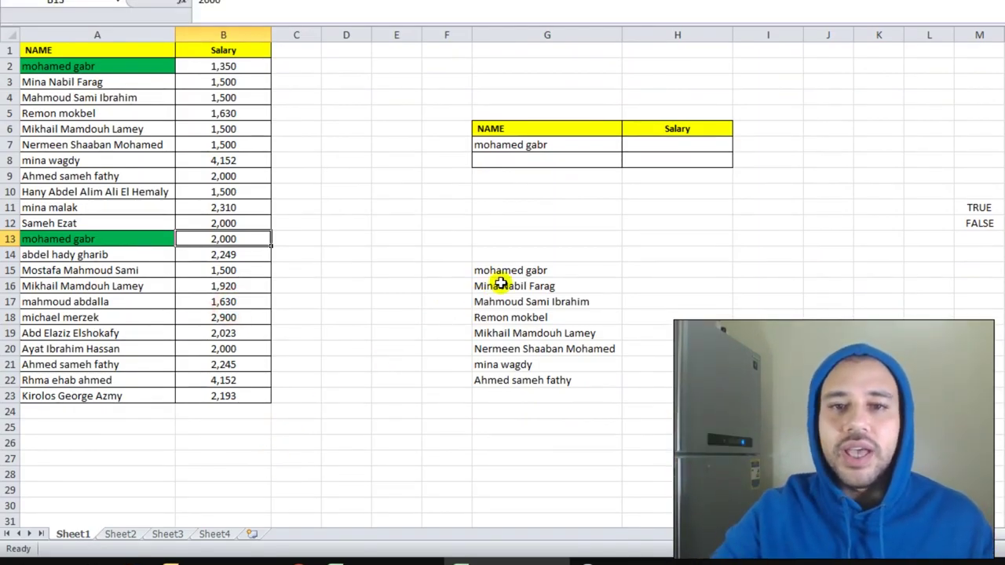
pyautogui.click(677, 121)
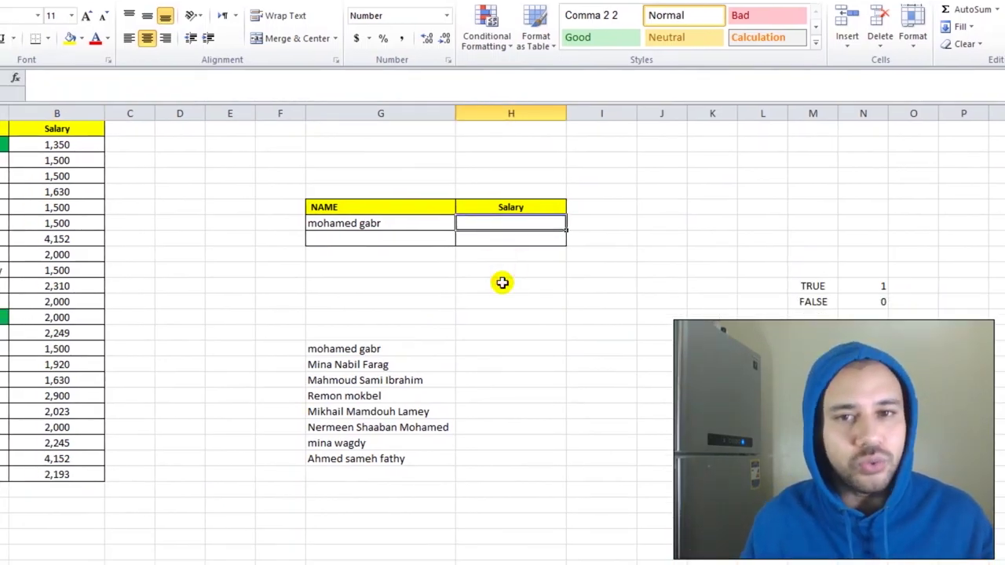
# Step: Abandon the formula started in the H7 Salary cell
pyautogui.write('=')
pyautogui.press('Left')
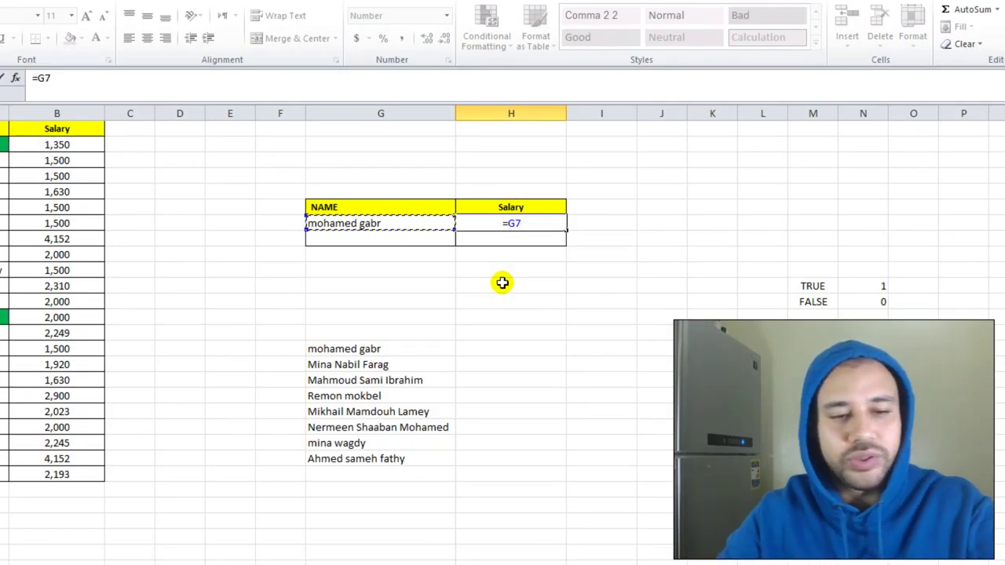
pyautogui.press('Escape')
# Step: Enter =G7=A2:A23 in I7, showing FALSE, and select its formula text
pyautogui.click(603, 223)
pyautogui.write('=')
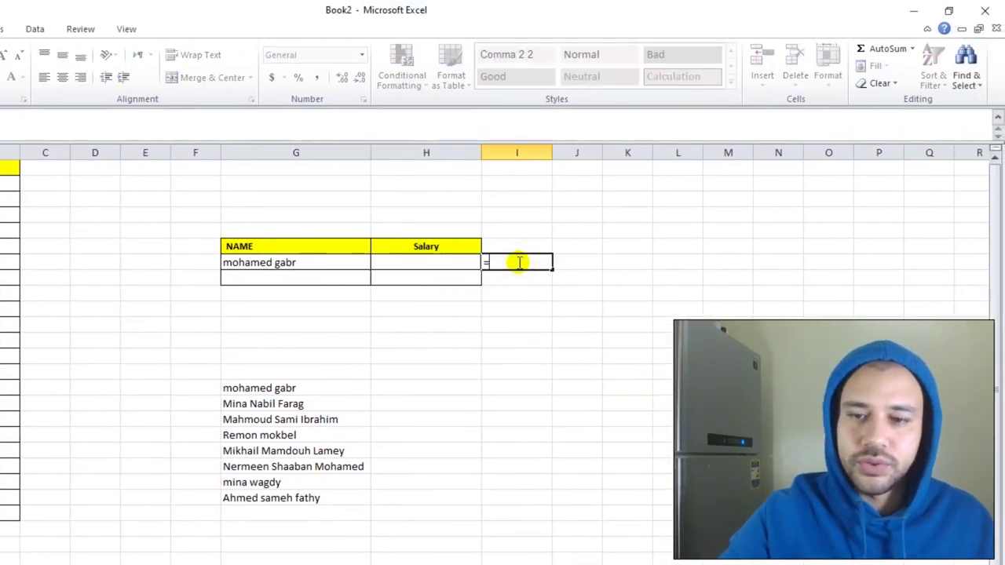
pyautogui.press('Left')
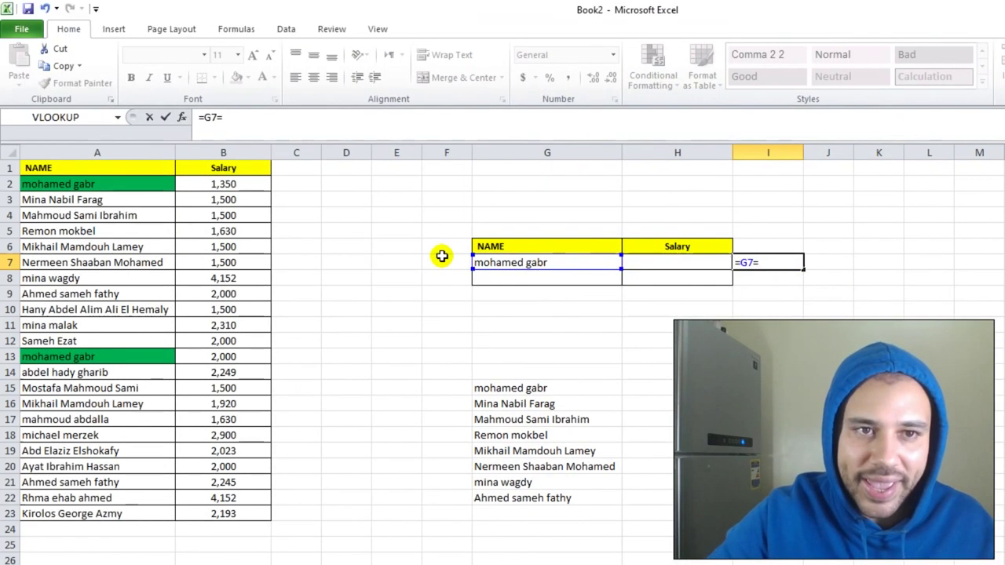
pyautogui.click(129, 152)
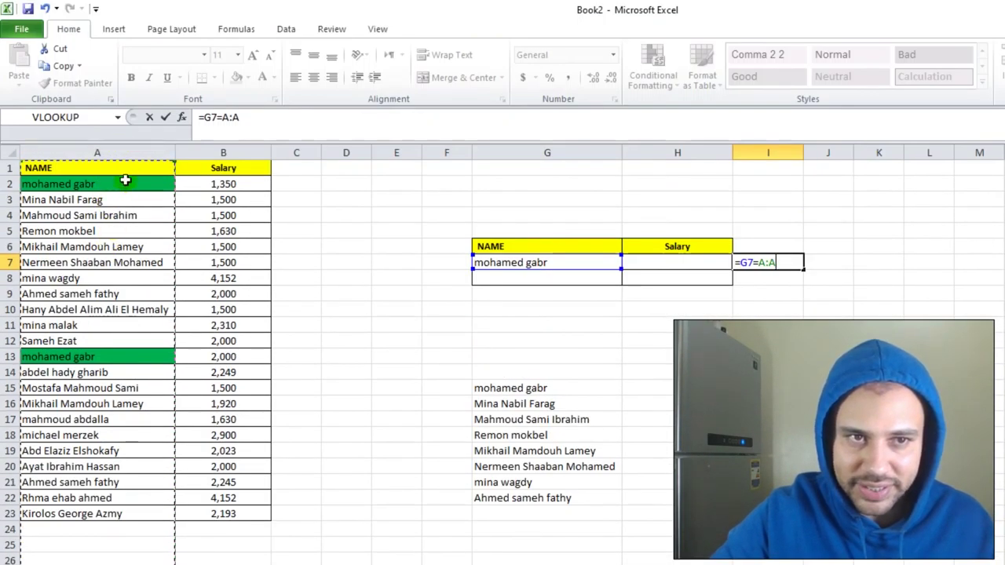
pyautogui.moveTo(125, 183); pyautogui.dragTo(133, 513)
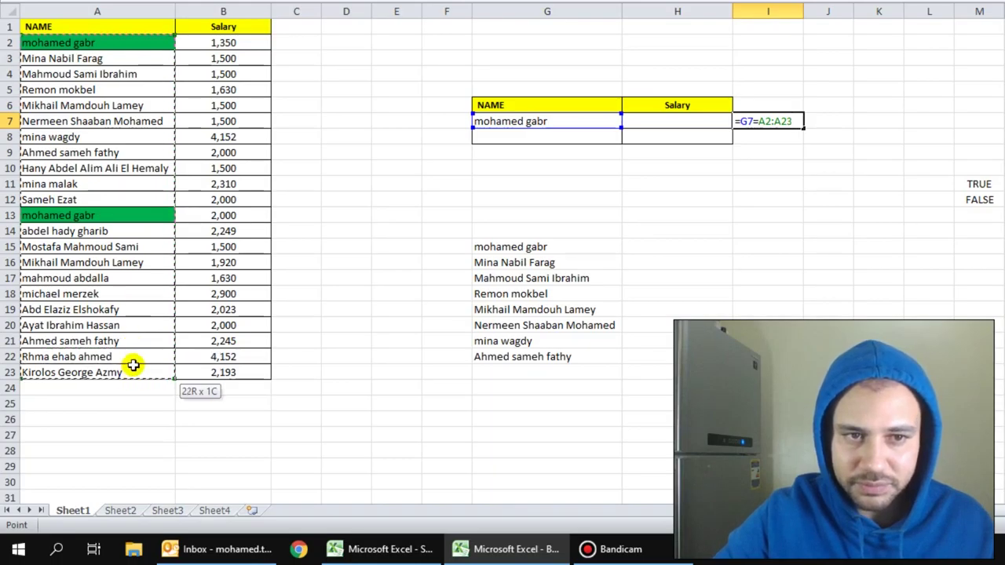
pyautogui.moveTo(133, 365); pyautogui.dragTo(230, 389)
pyautogui.press('Return')
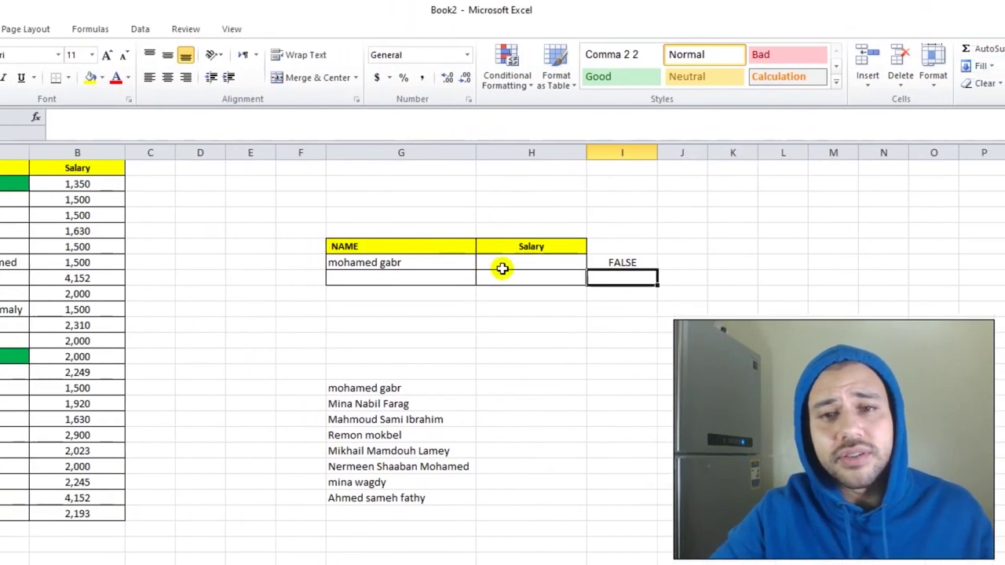
pyautogui.click(619, 263)
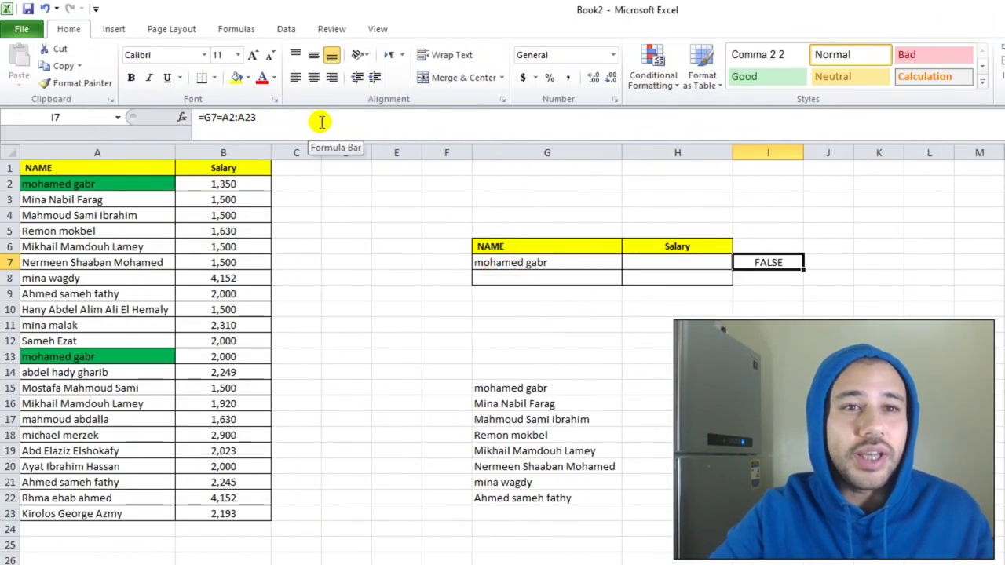
pyautogui.click(311, 121)
pyautogui.moveTo(197, 120); pyautogui.dragTo(173, 118)
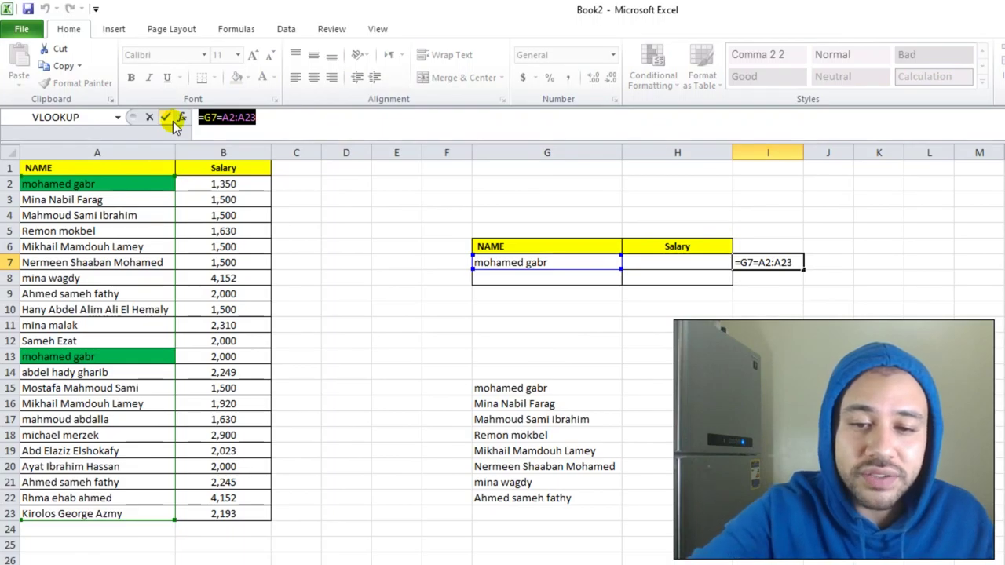
pyautogui.press('F9')
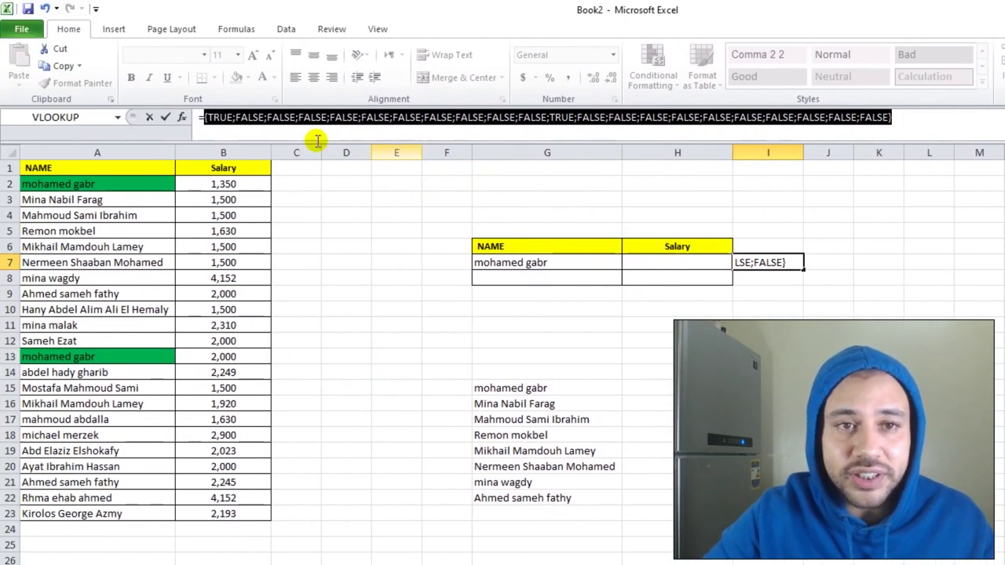
pyautogui.click(212, 119)
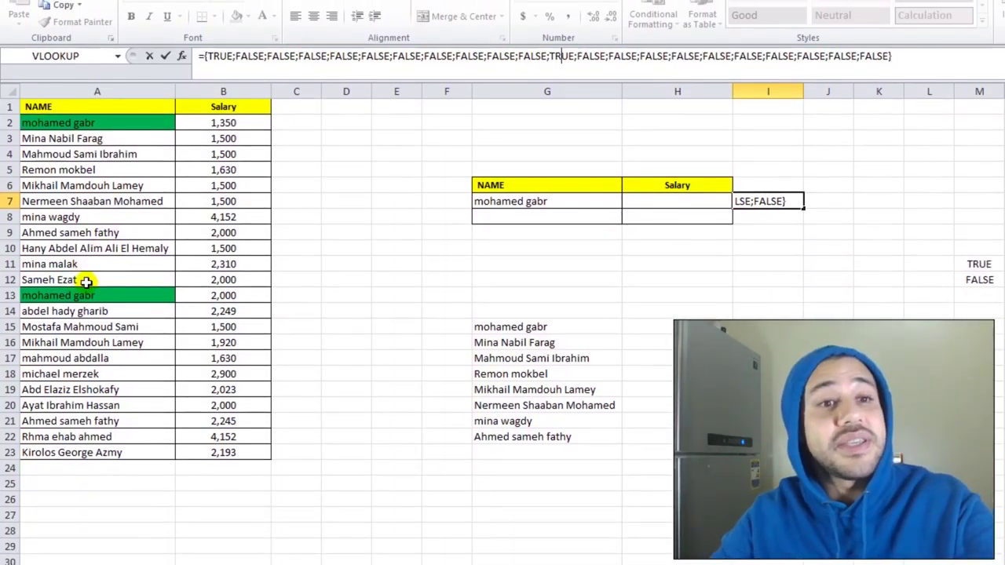
pyautogui.press('Escape')
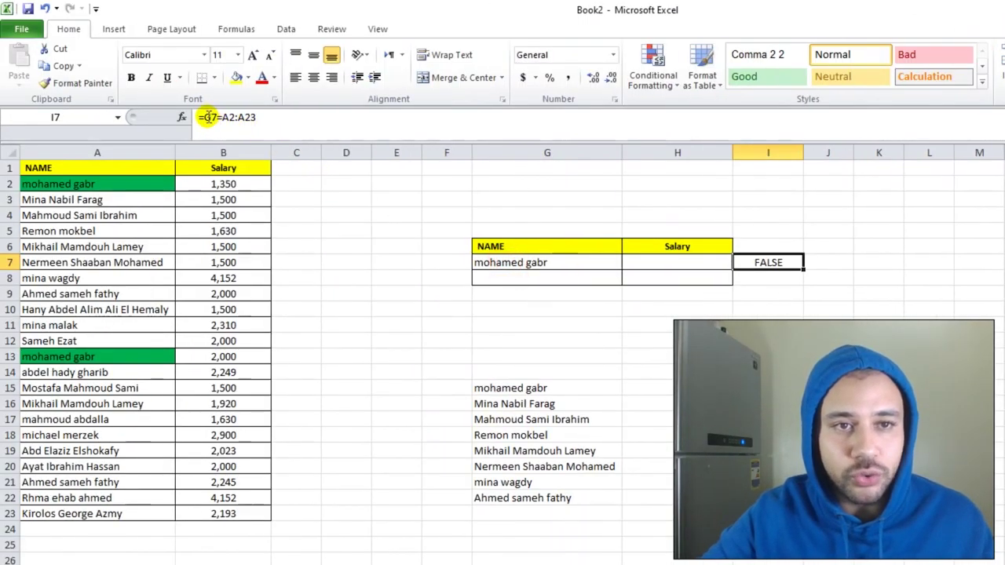
# Step: Change I7 to =1/(G7=A2:A23), which shows #DIV/0!, and select the whole formula
pyautogui.click(207, 117)
pyautogui.write('(')
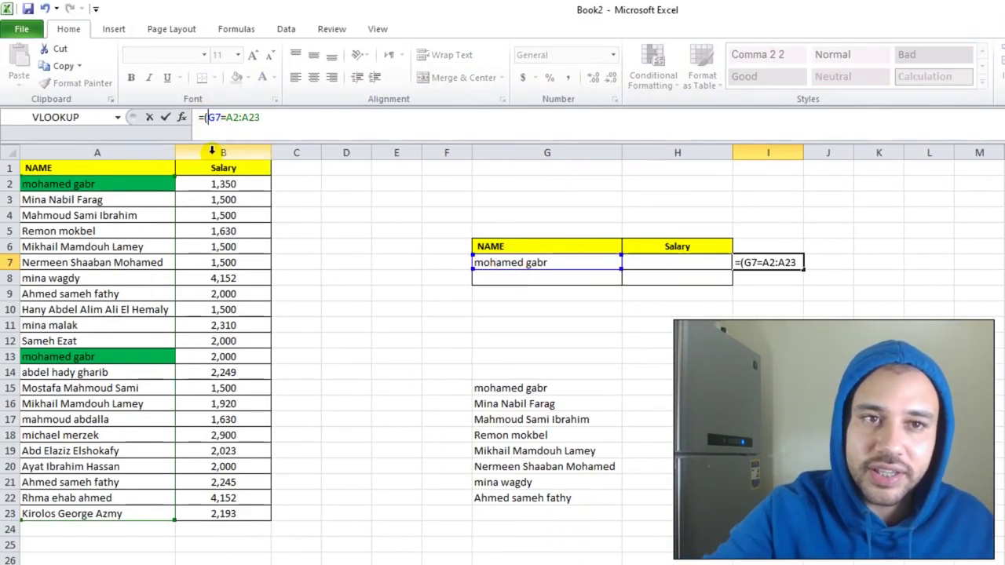
pyautogui.write(')')
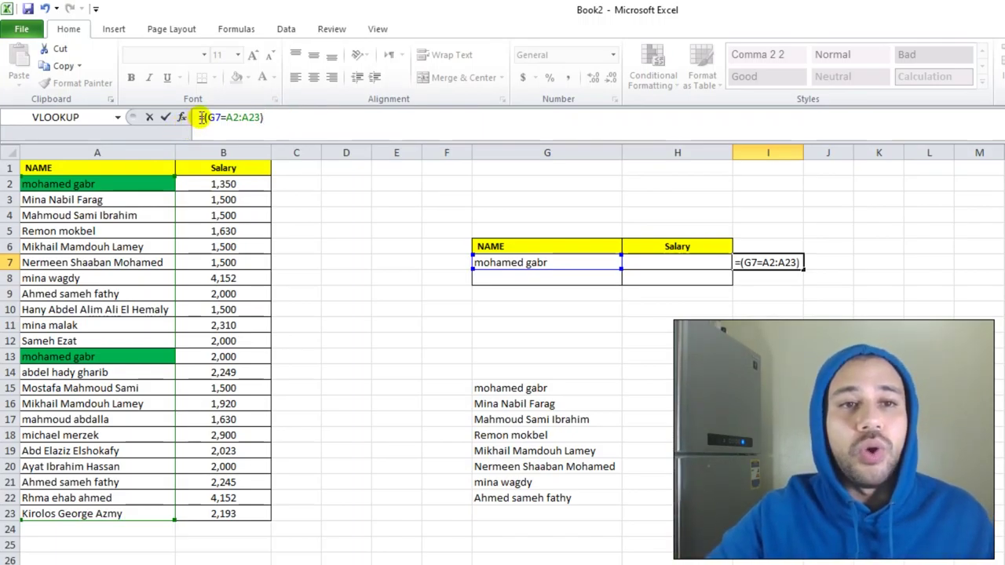
pyautogui.write('1/')
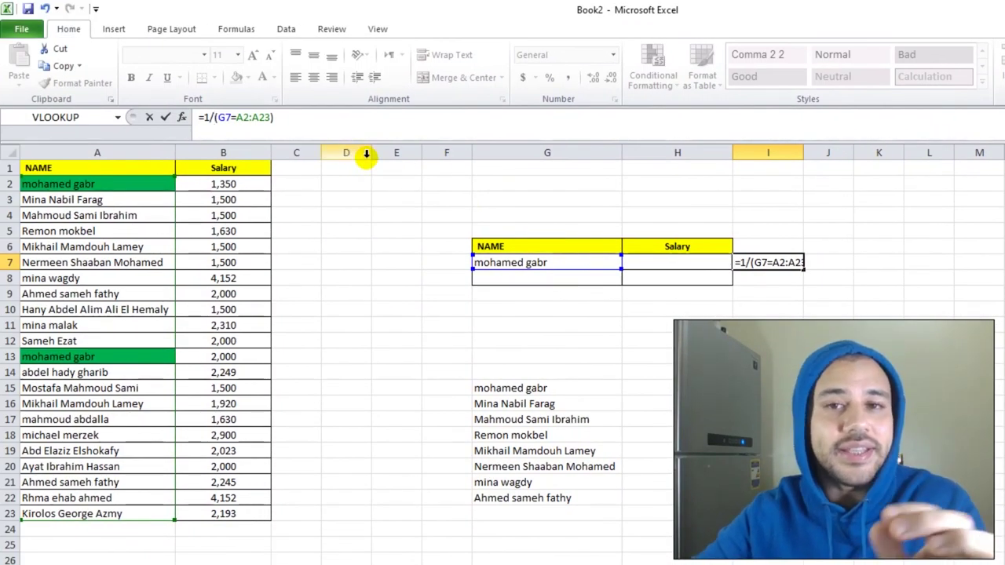
pyautogui.press('Return')
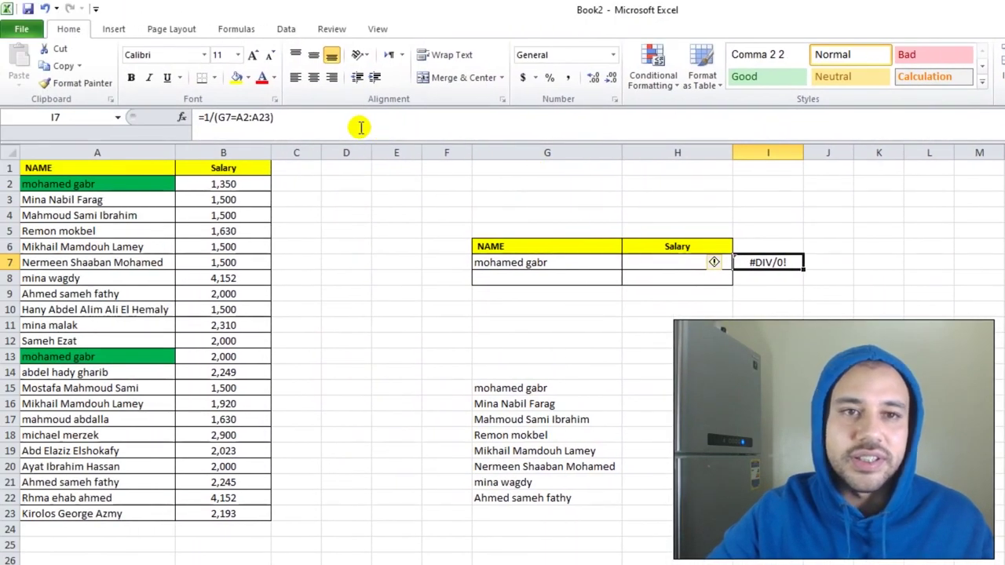
pyautogui.click(338, 117)
pyautogui.moveTo(339, 117); pyautogui.dragTo(188, 115)
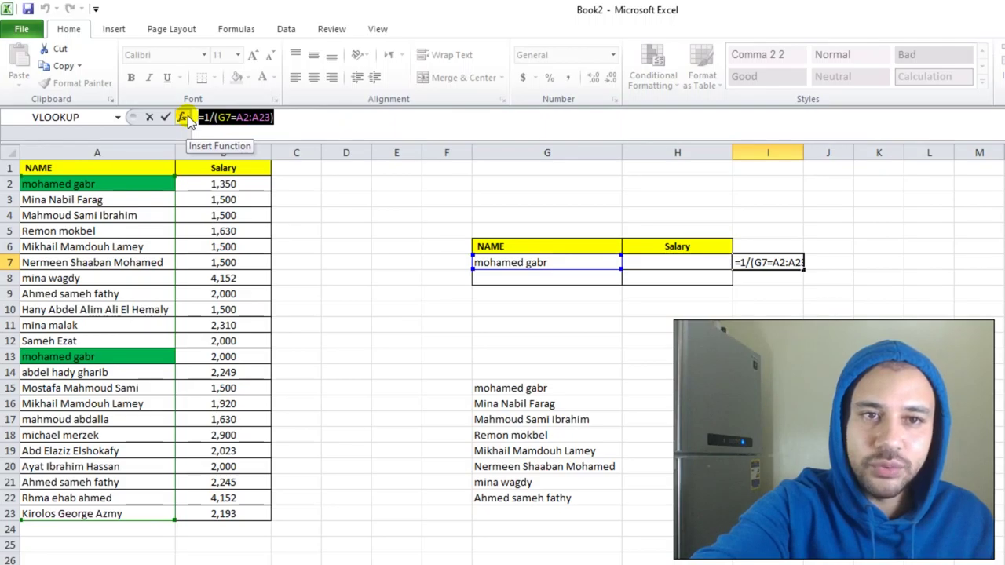
# Step: Preview the division as an array of 1s and #DIV/0! errors with F9, then discard it
pyautogui.press('F9')
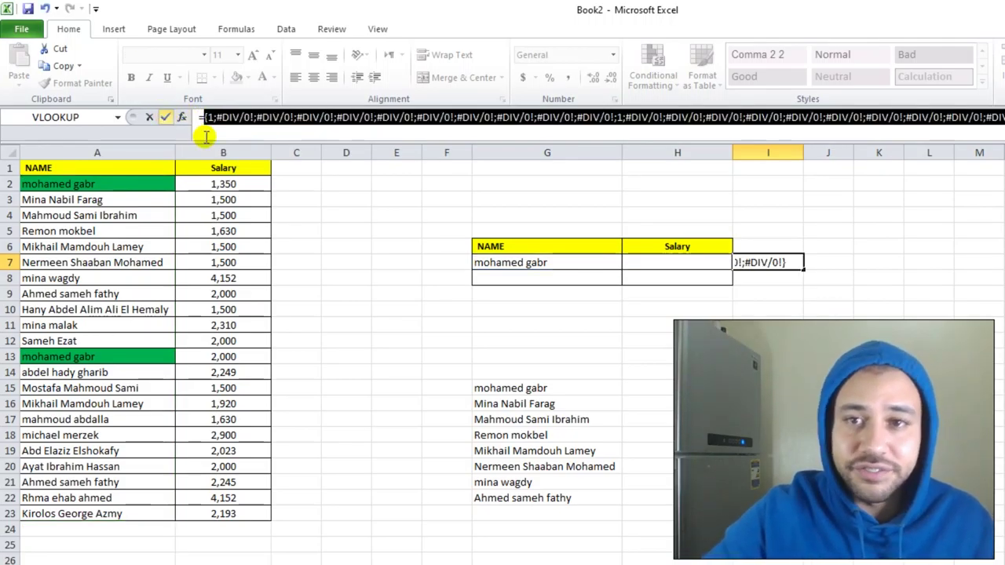
pyautogui.click(207, 118)
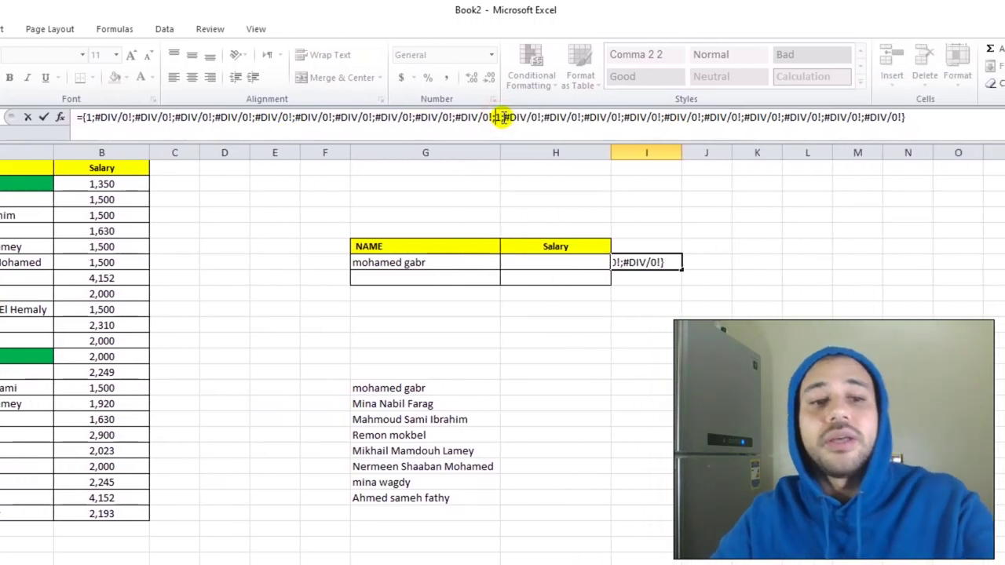
pyautogui.press('Escape')
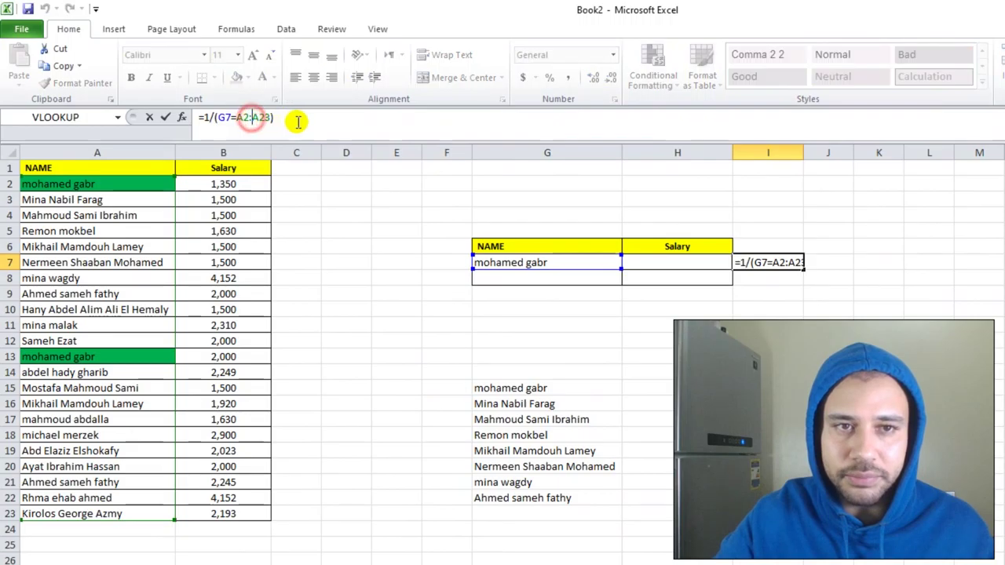
pyautogui.moveTo(295, 119); pyautogui.dragTo(210, 119)
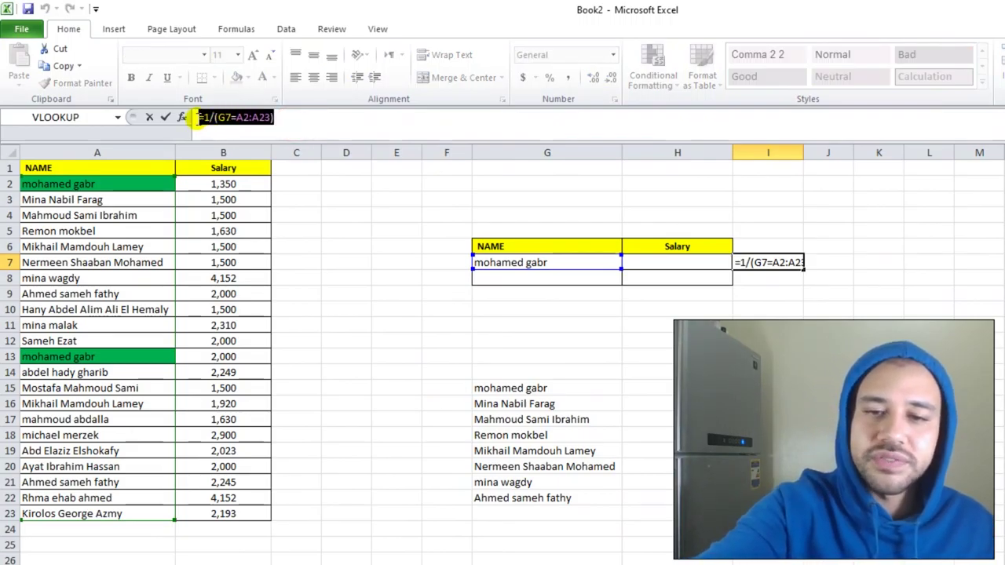
pyautogui.press('F9')
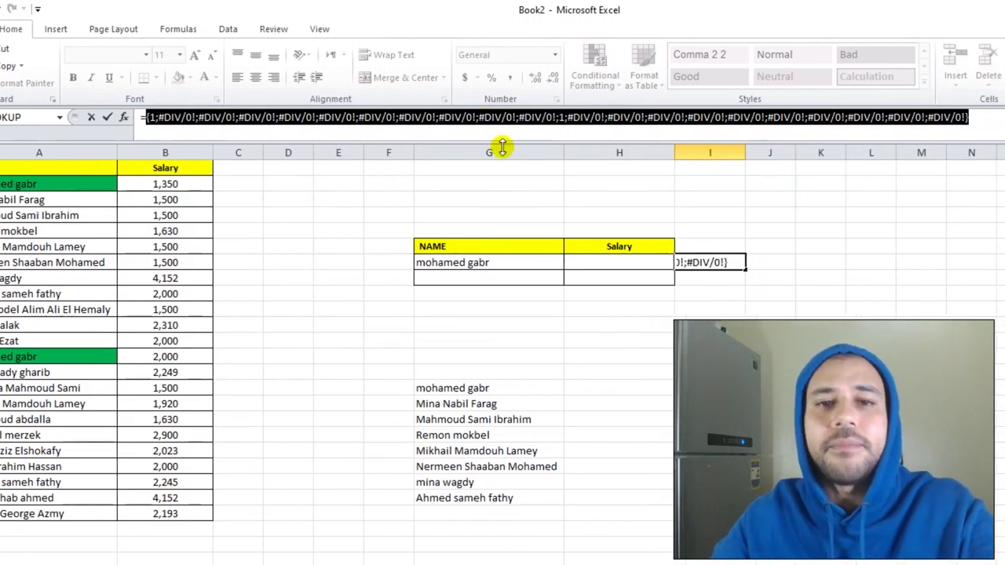
pyautogui.press('Escape')
pyautogui.press('Return')
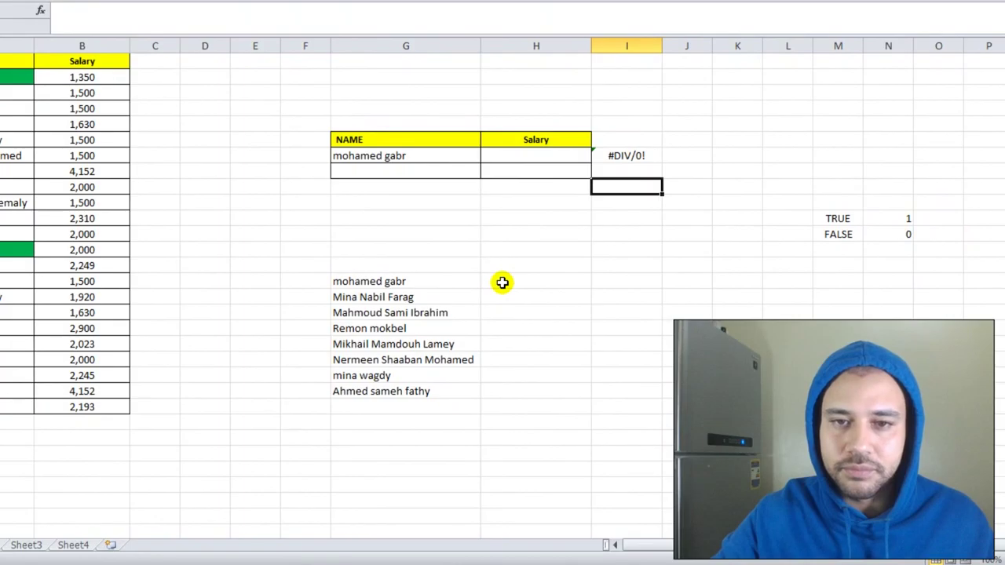
pyautogui.click(503, 283)
# Step: Enter =LOOKUP(G15,A:A,B:B) in H15
pyautogui.write('=l')
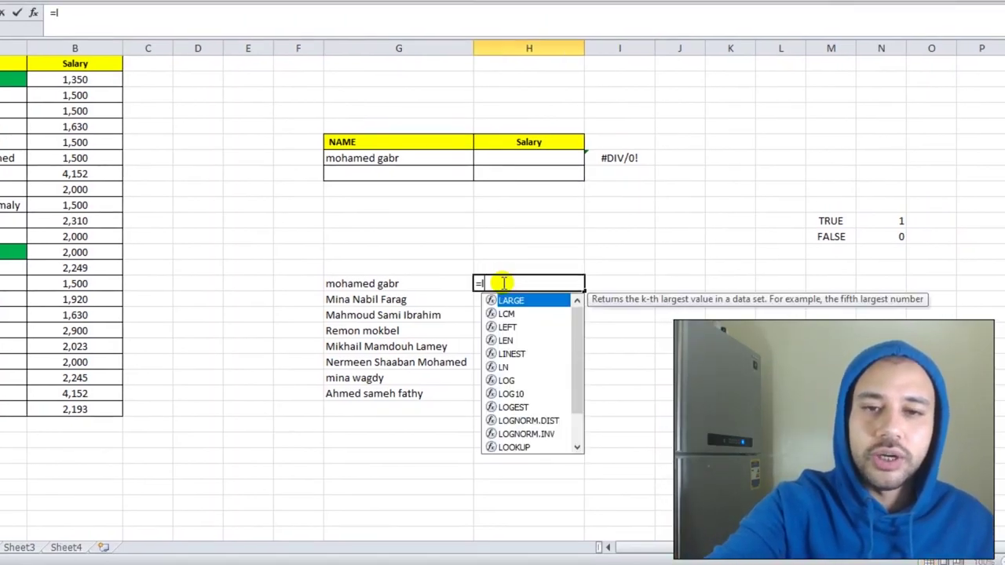
pyautogui.write('oo')
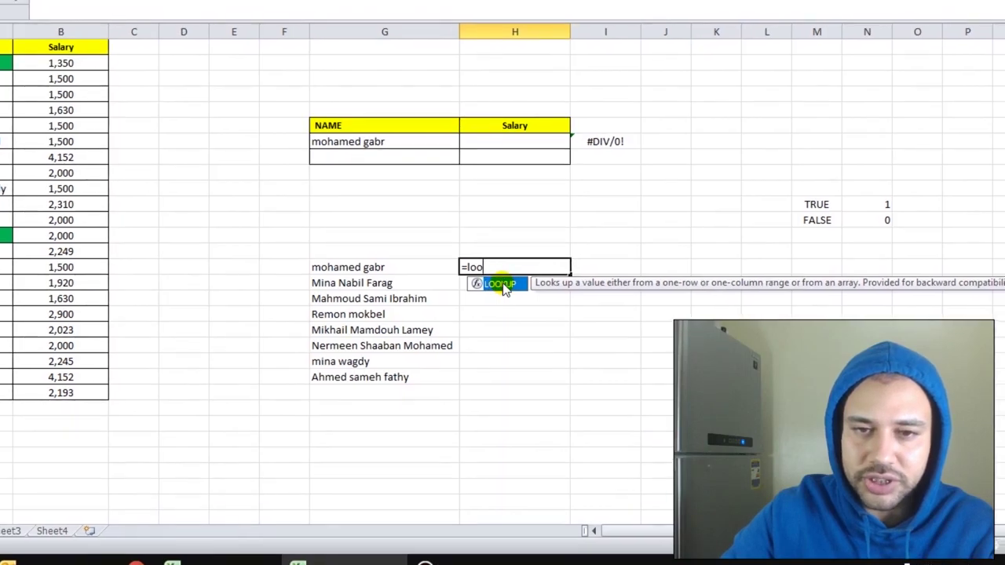
pyautogui.doubleClick(504, 281)
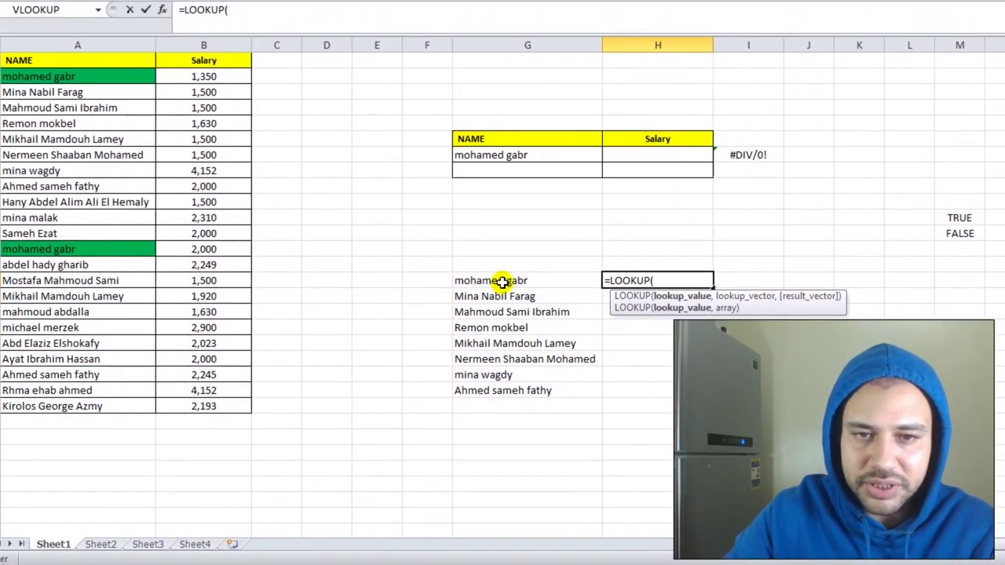
pyautogui.click(502, 284)
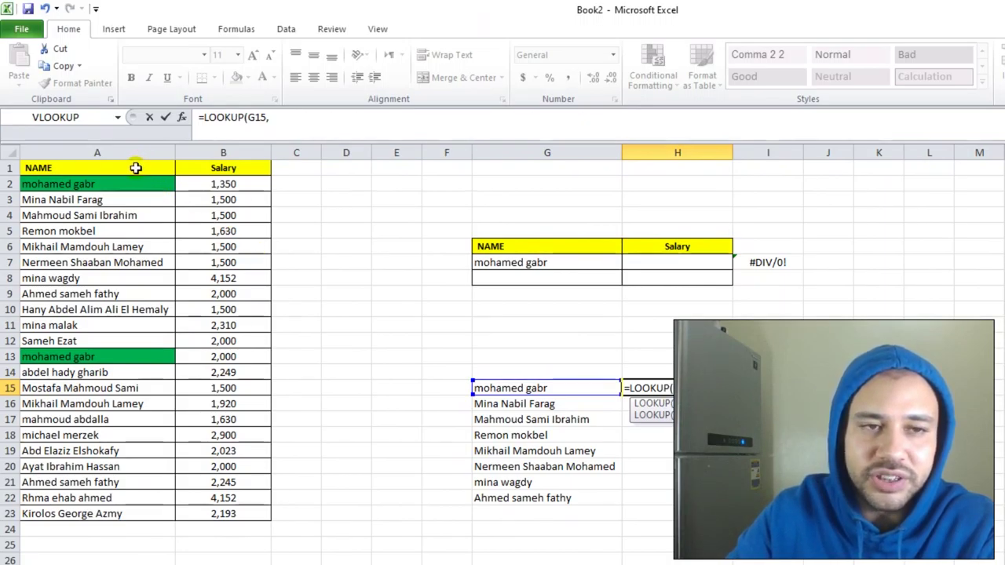
pyautogui.click(133, 149)
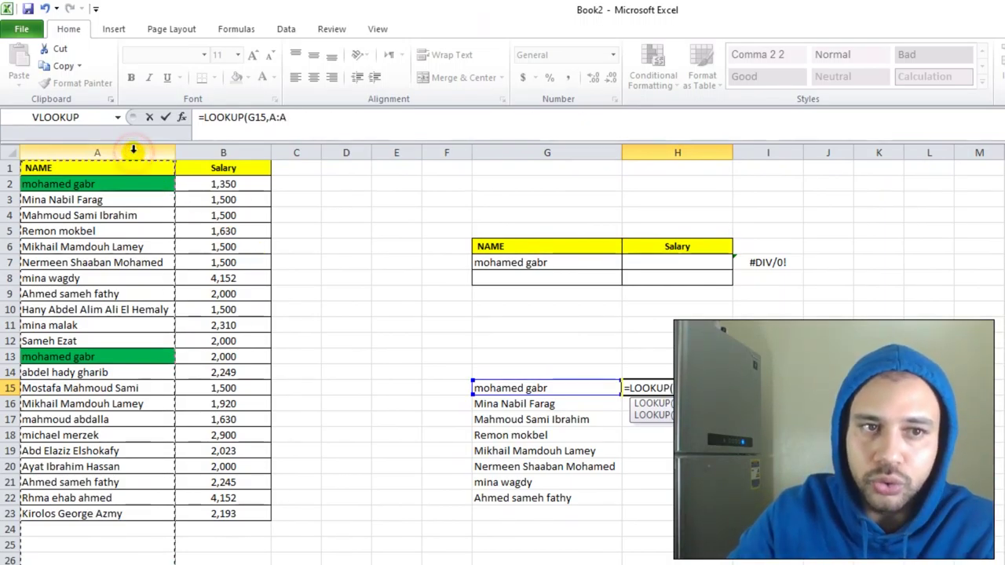
pyautogui.write(',')
pyautogui.click(233, 150)
pyautogui.write(')')
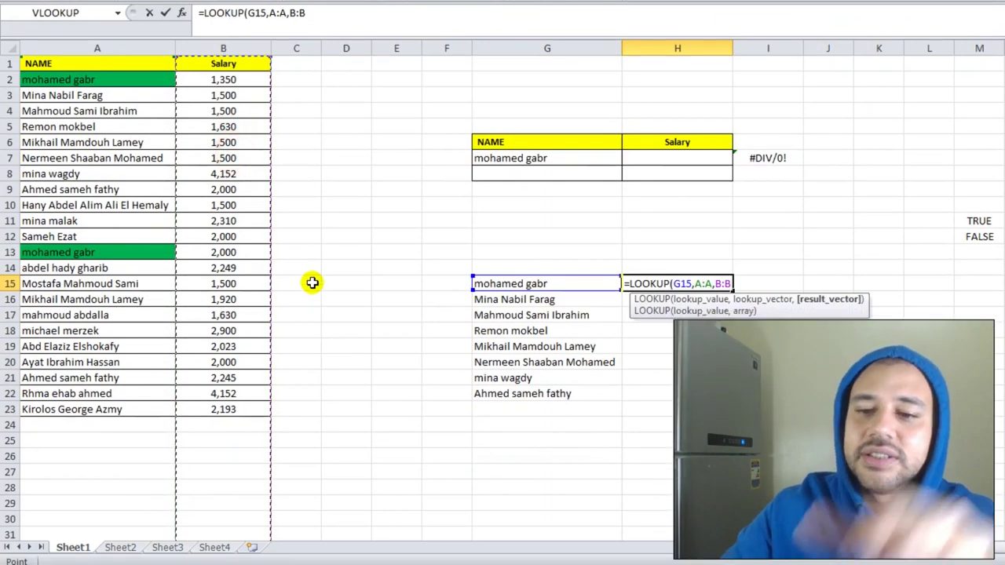
pyautogui.press('Return')
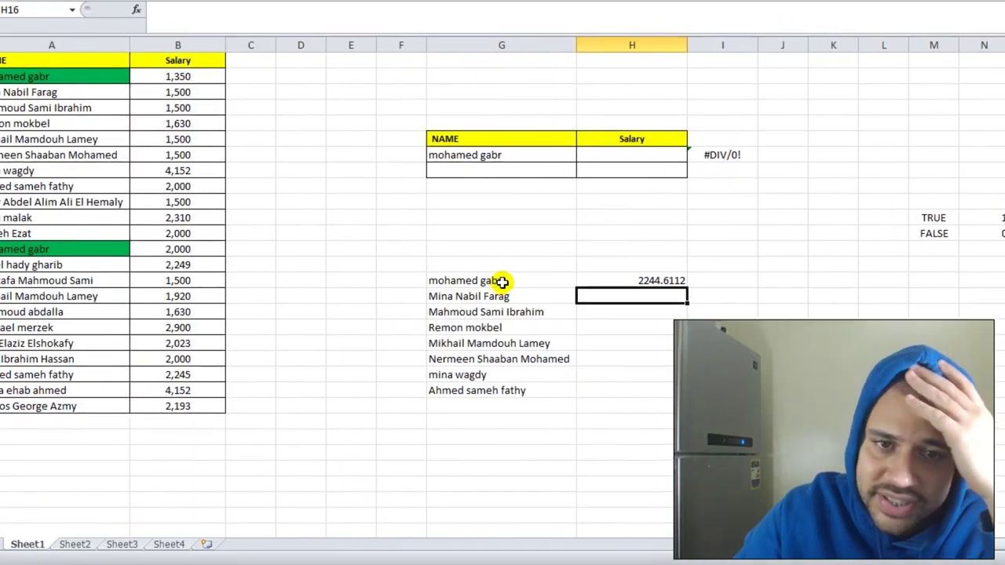
# Step: Compare H15 with the name's two salaries, show it without decimals, and fill it down to H22
pyautogui.click(502, 282)
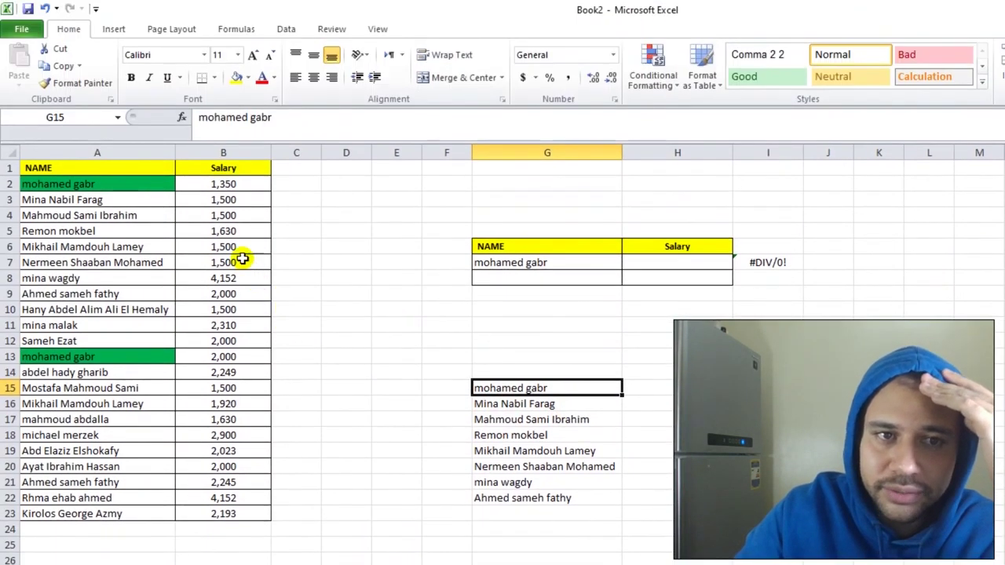
pyautogui.click(230, 184)
pyautogui.click(231, 357)
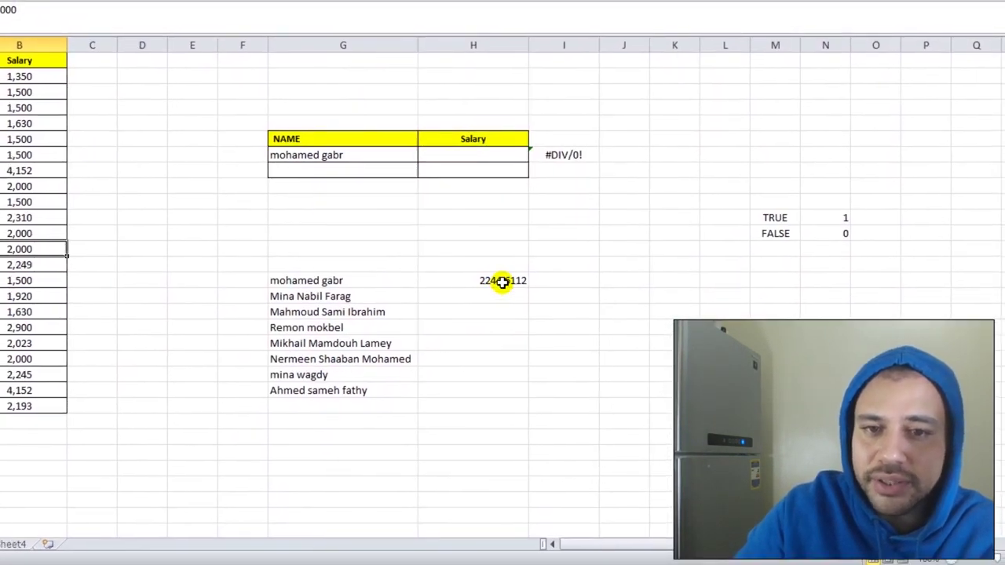
pyautogui.click(501, 282)
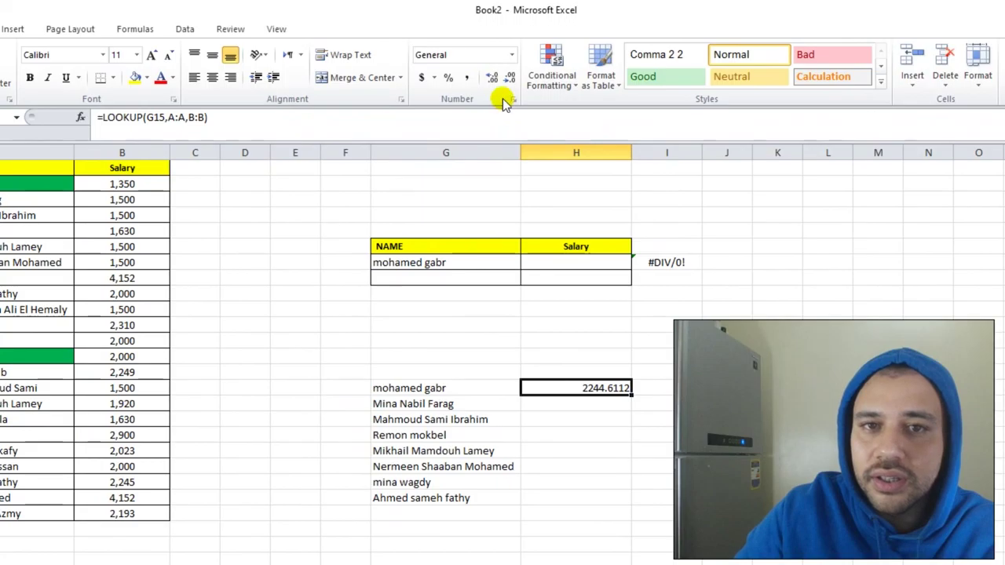
pyautogui.click(502, 79)
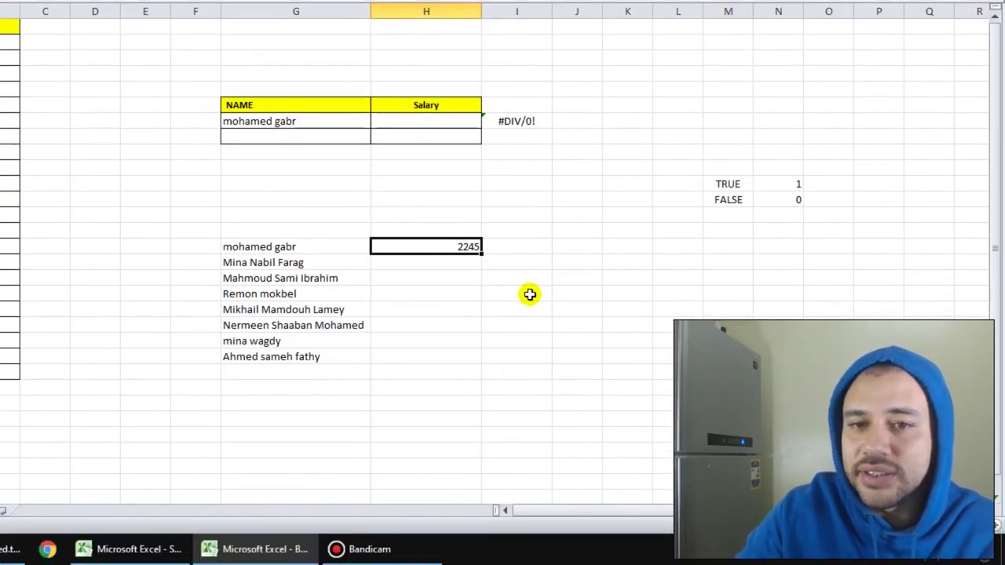
pyautogui.moveTo(481, 254); pyautogui.dragTo(465, 362)
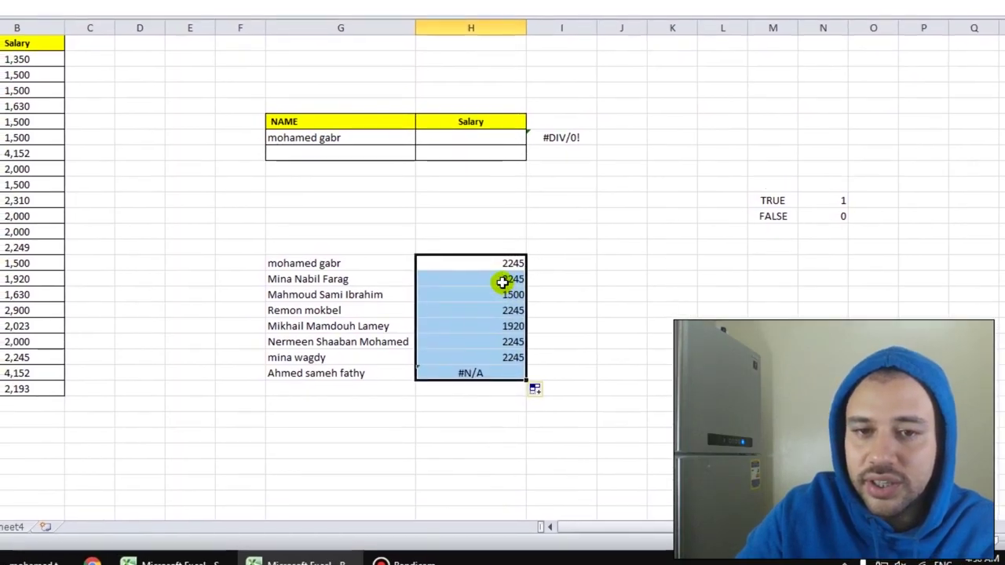
# Step: Compare H16's result with that name's actual salary 1,500, then clear H15:H24
pyautogui.click(471, 262)
pyautogui.click(333, 262)
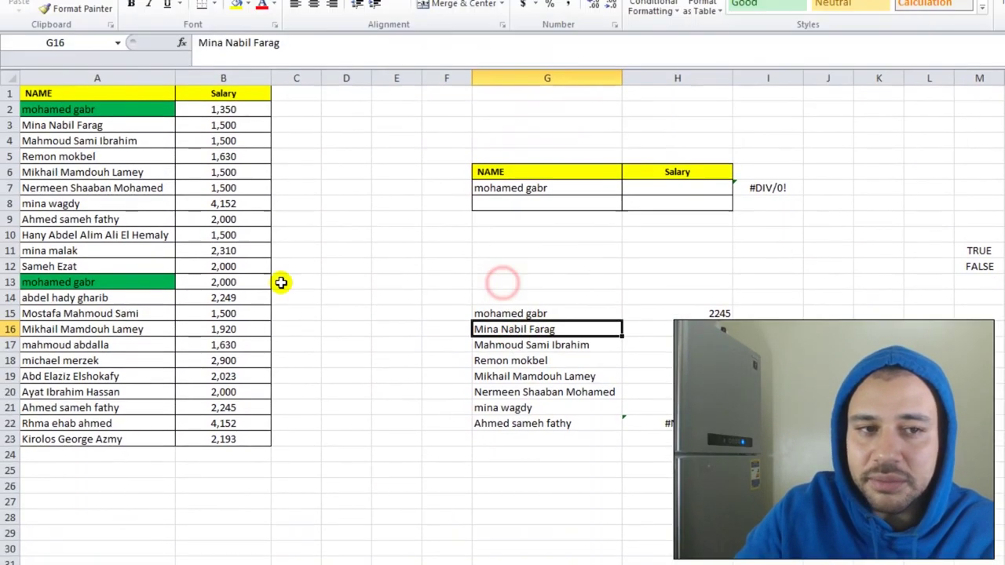
pyautogui.click(157, 125)
pyautogui.click(192, 125)
pyautogui.click(719, 331)
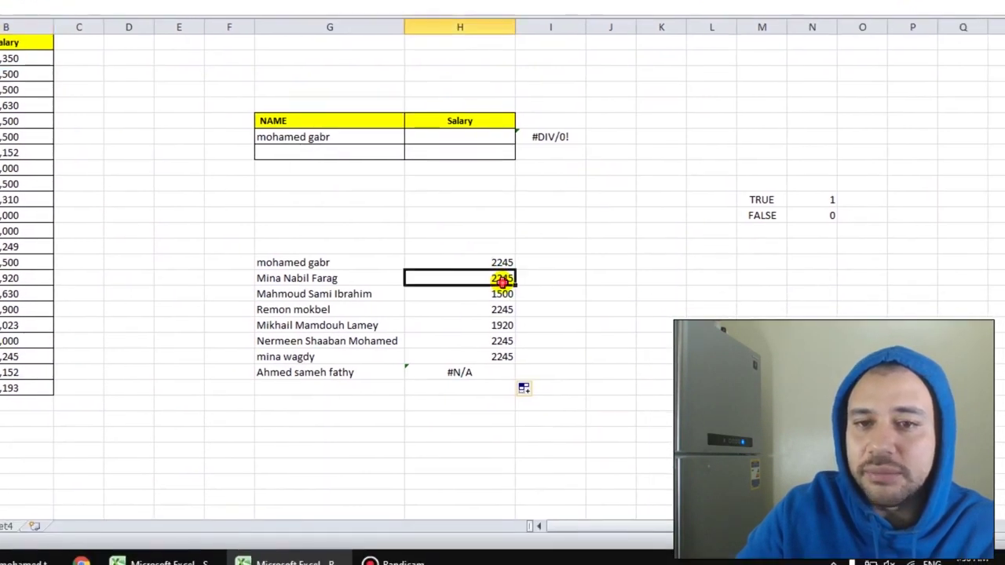
pyautogui.moveTo(503, 262); pyautogui.dragTo(481, 403)
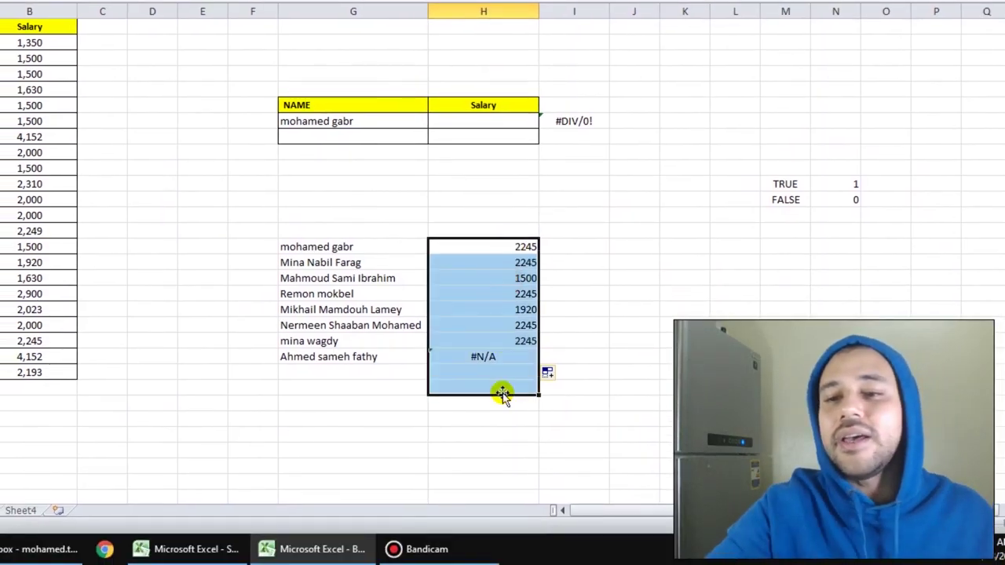
pyautogui.press('Delete')
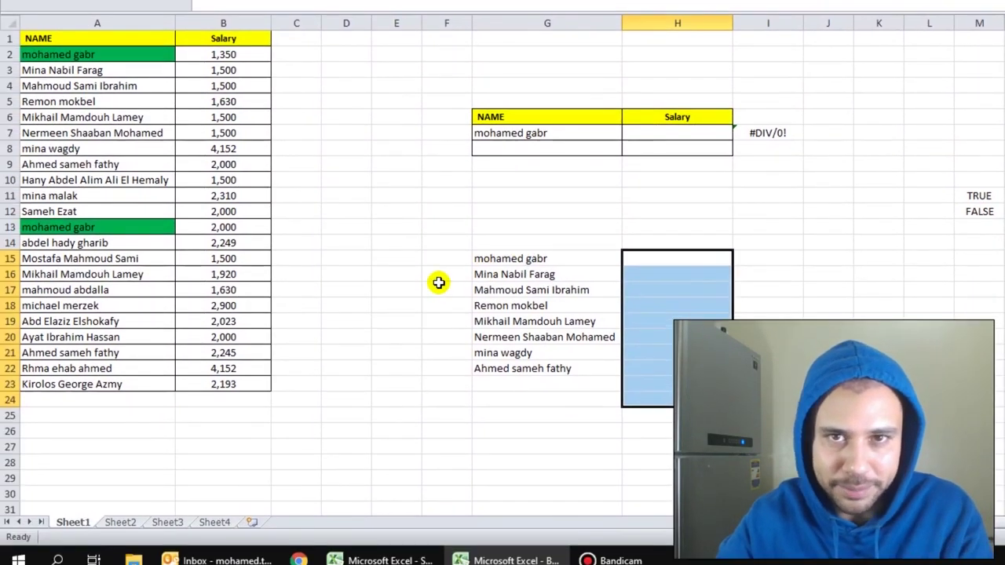
# Step: Clear the side list in F14:I24 and re-commit I7's division formula
pyautogui.click(425, 284)
pyautogui.moveTo(502, 281); pyautogui.dragTo(768, 424)
pyautogui.press('Delete')
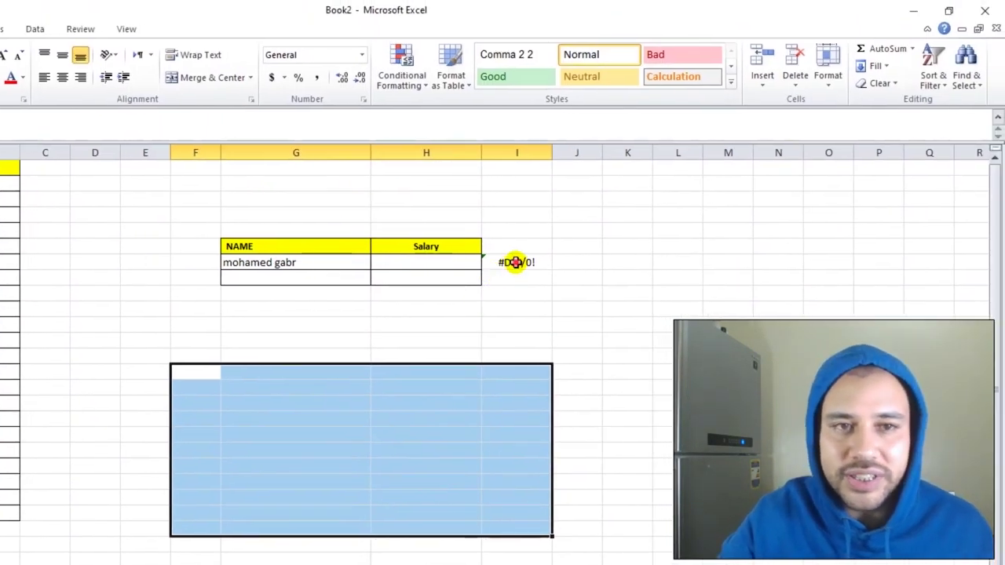
pyautogui.click(516, 262)
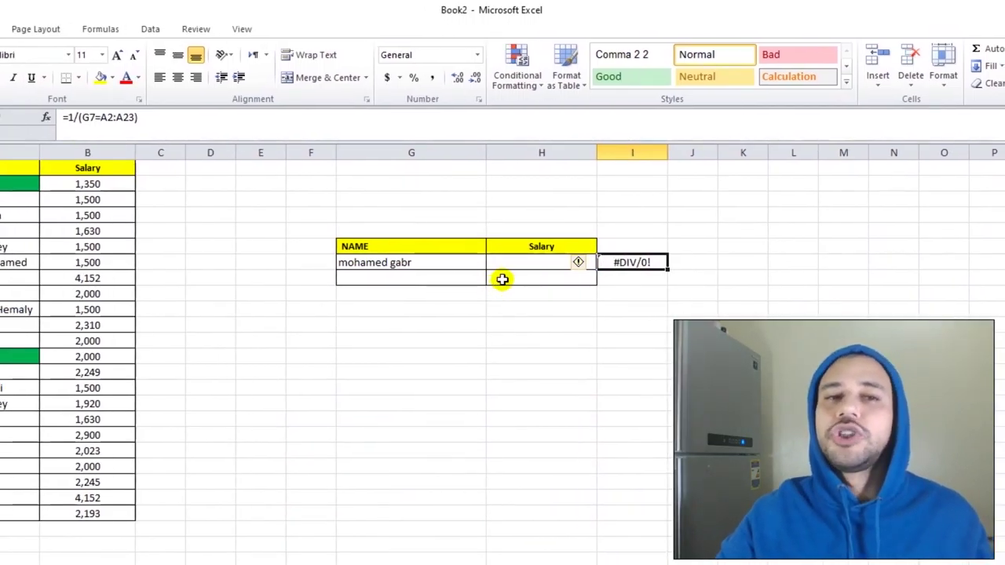
pyautogui.click(330, 117)
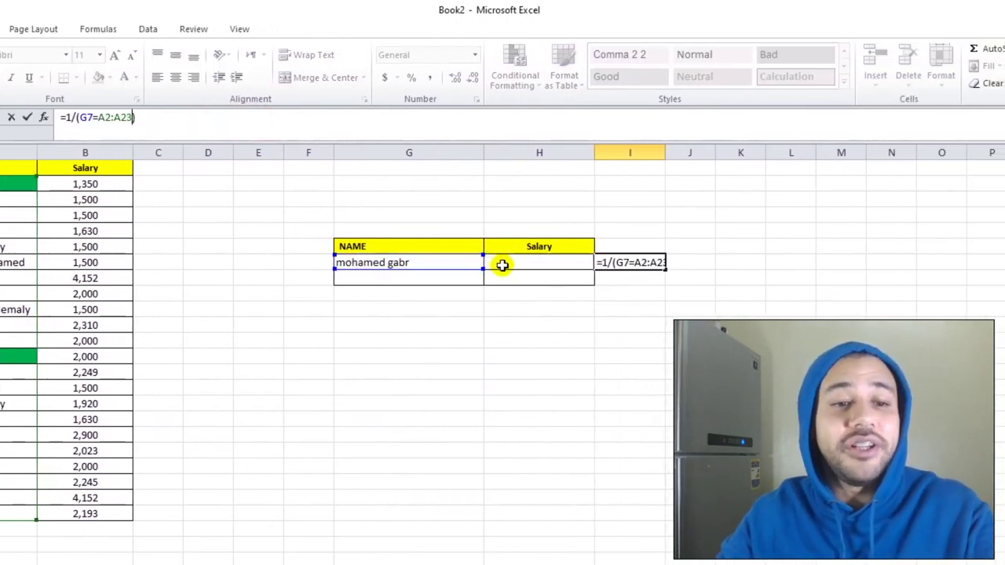
pyautogui.hotkey('ctrl', 'Return')
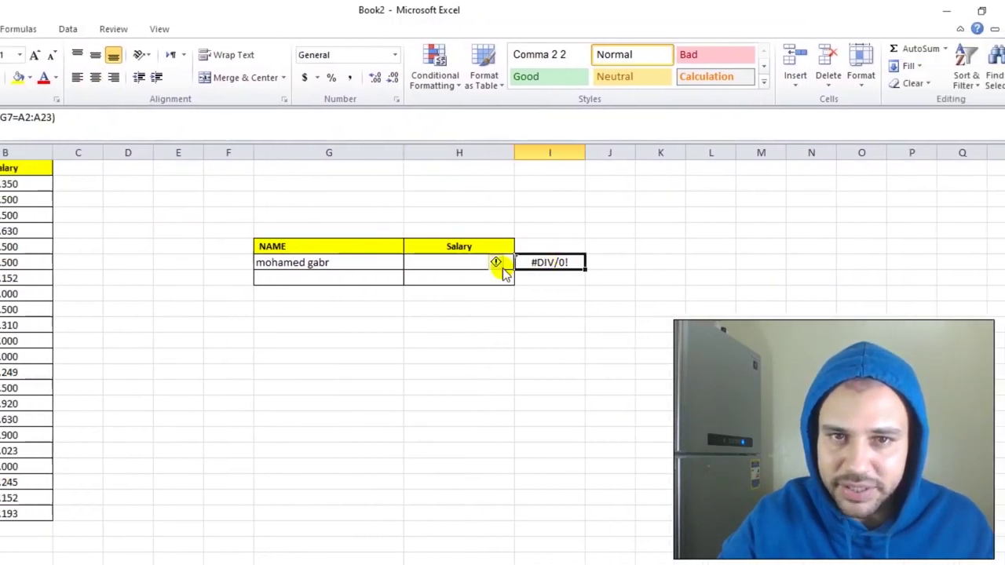
# Step: Build =1/(G7=A:A) in H7, which shows #DIV/0!
pyautogui.click(501, 267)
pyautogui.write('=')
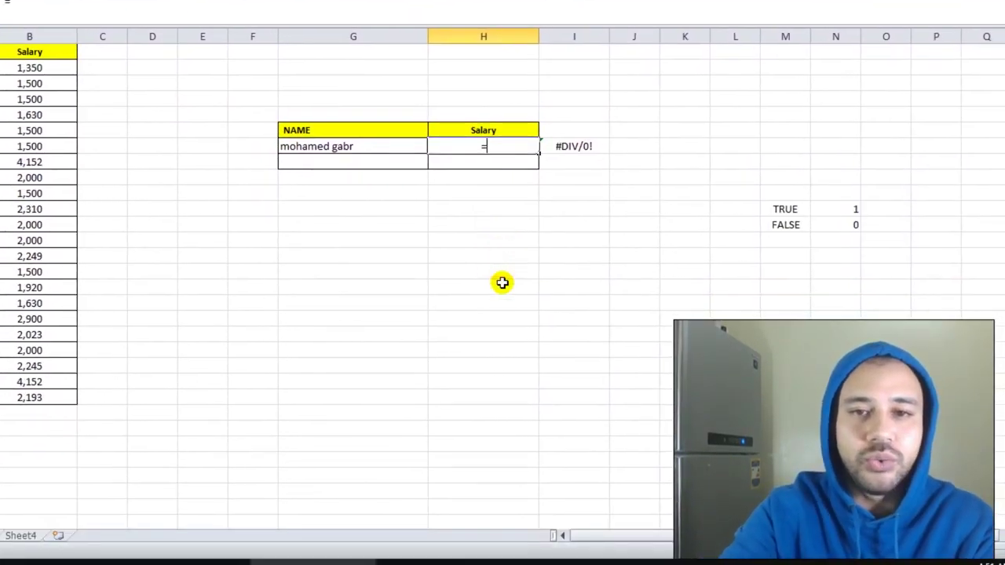
pyautogui.press('Left')
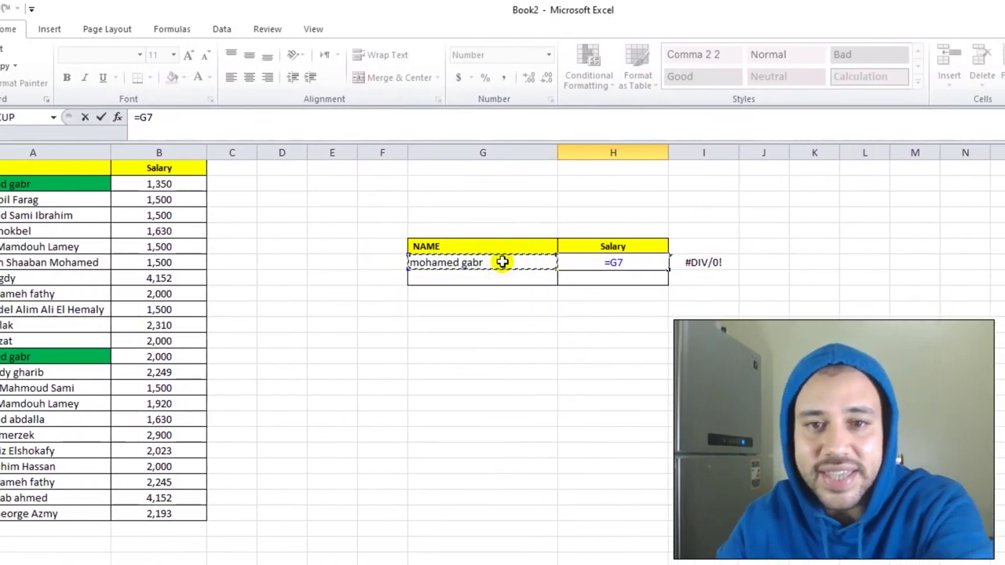
pyautogui.write('=')
pyautogui.click(130, 154)
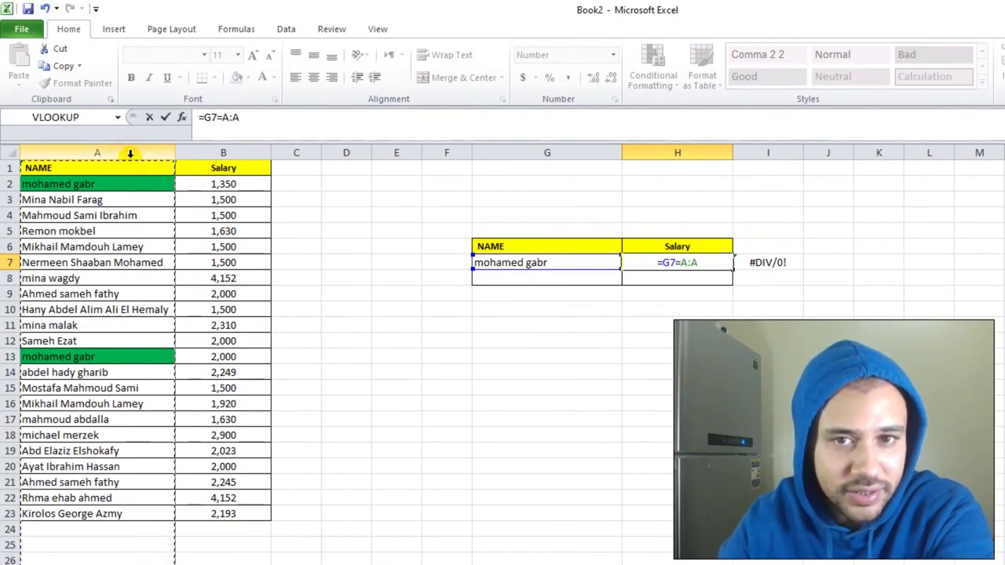
pyautogui.press('Return')
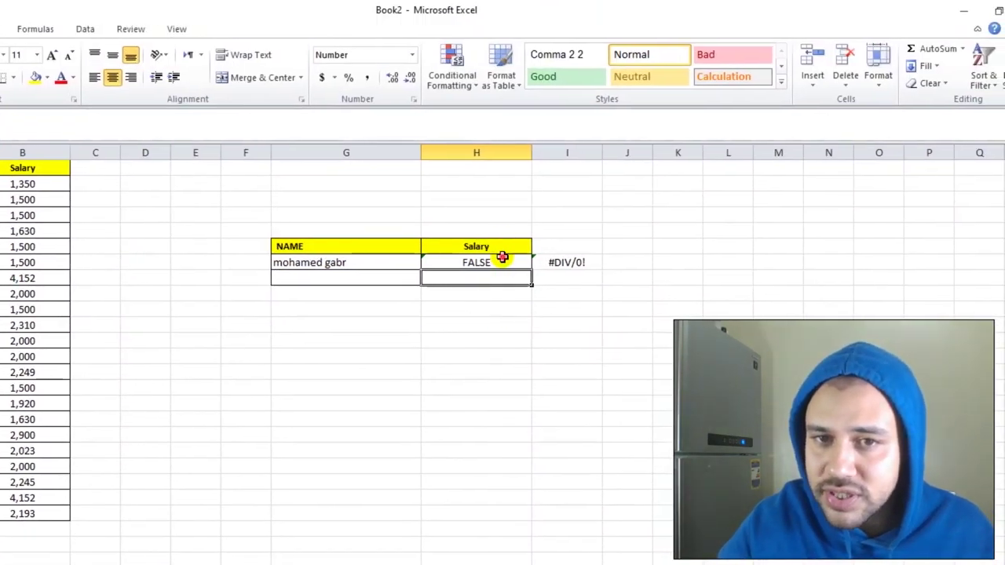
pyautogui.click(503, 259)
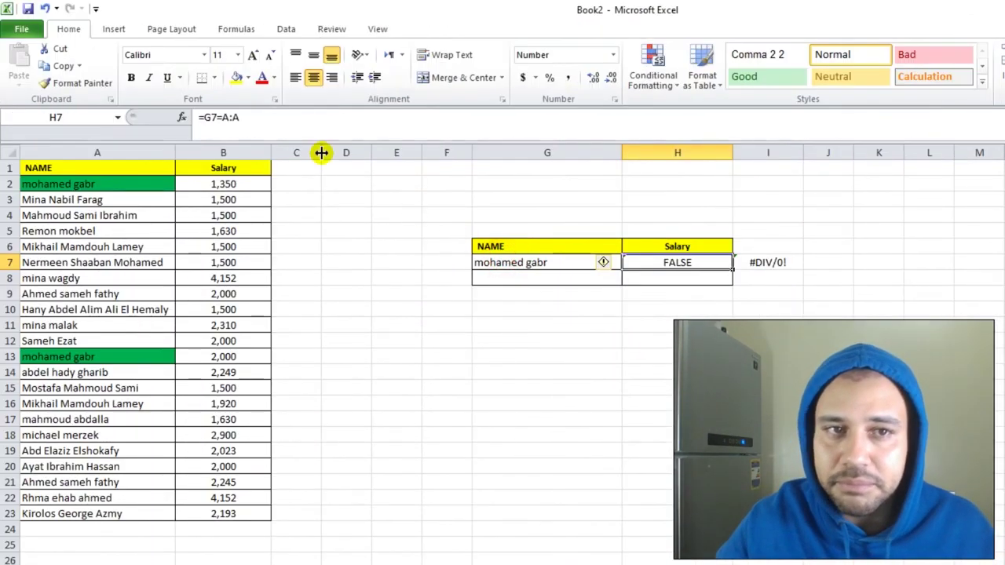
pyautogui.click(206, 117)
pyautogui.write('(')
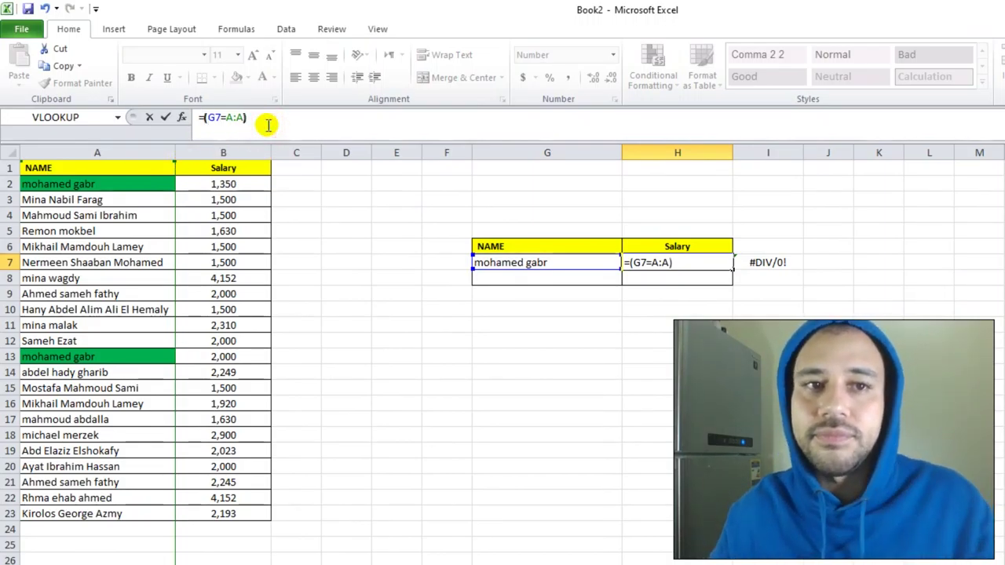
pyautogui.click(202, 117)
pyautogui.write('1')
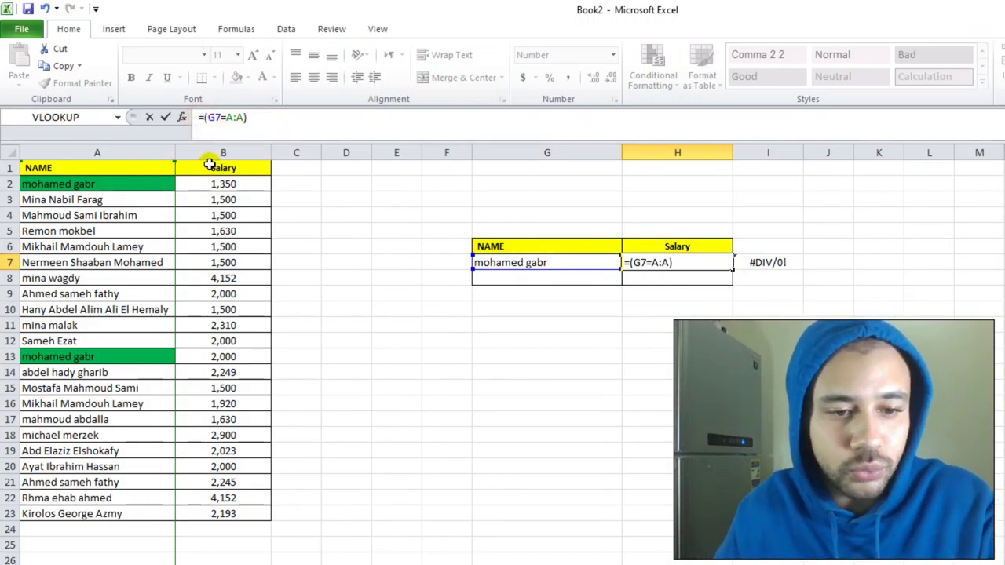
pyautogui.write('/')
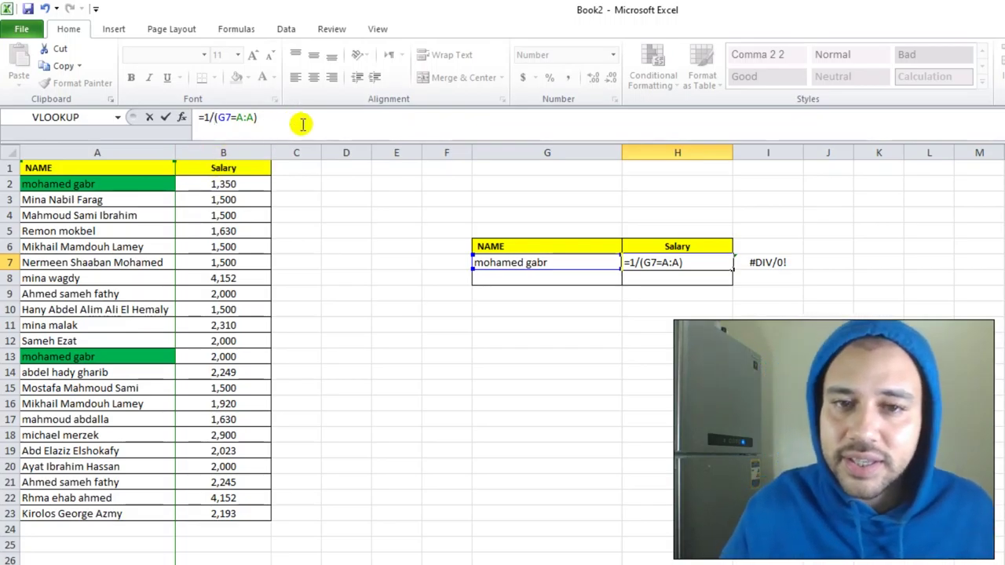
pyautogui.press('Return')
# Step: Start inserting LOOKUP before H7's expression, then cancel the unfinished edit
pyautogui.click(502, 262)
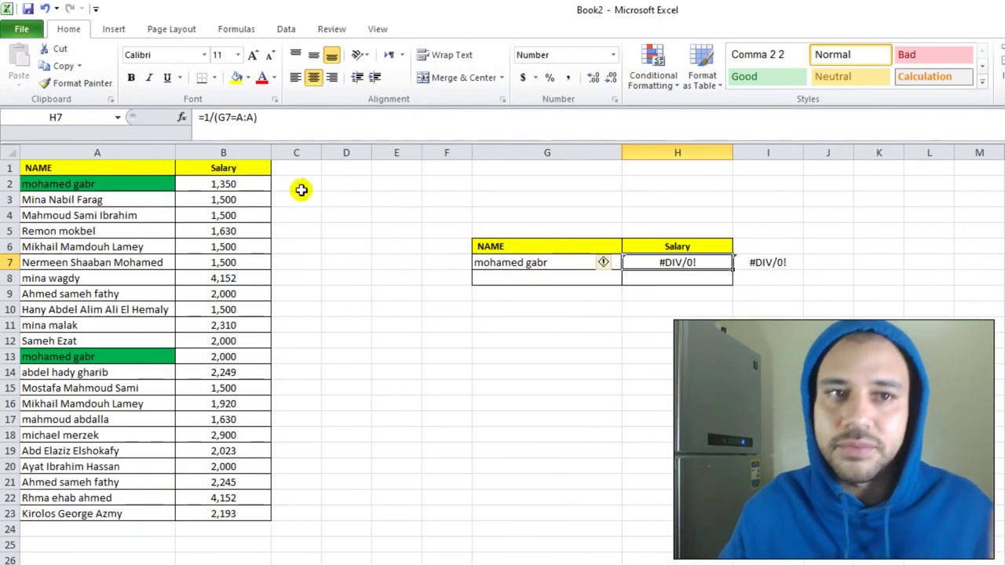
pyautogui.click(58, 117)
pyautogui.click(203, 116)
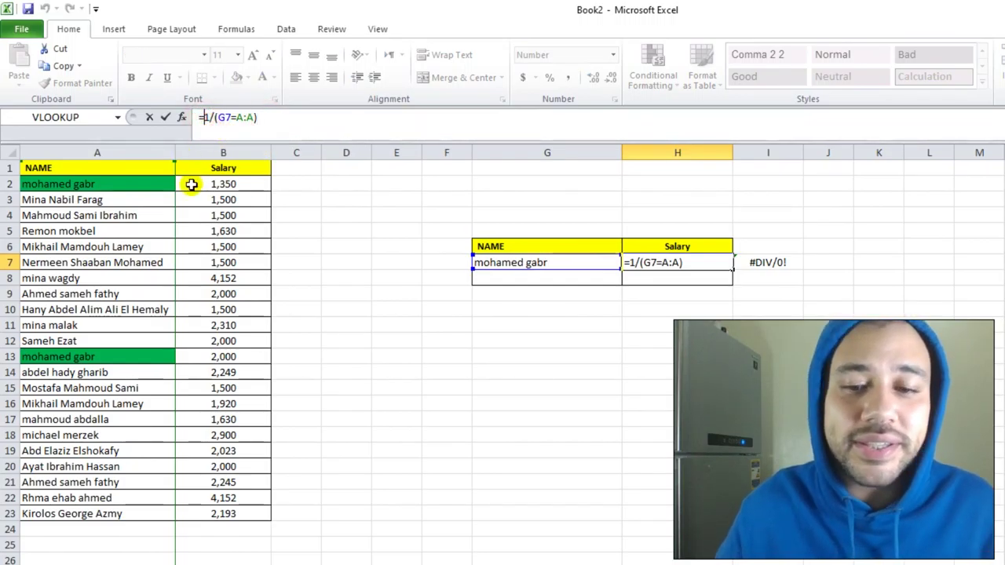
pyautogui.write('look')
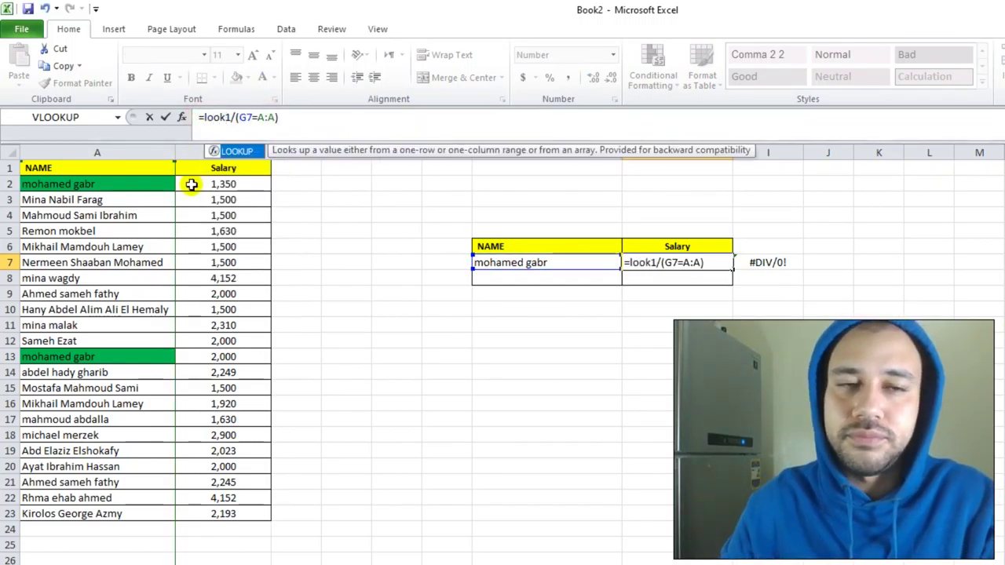
pyautogui.press('Tab')
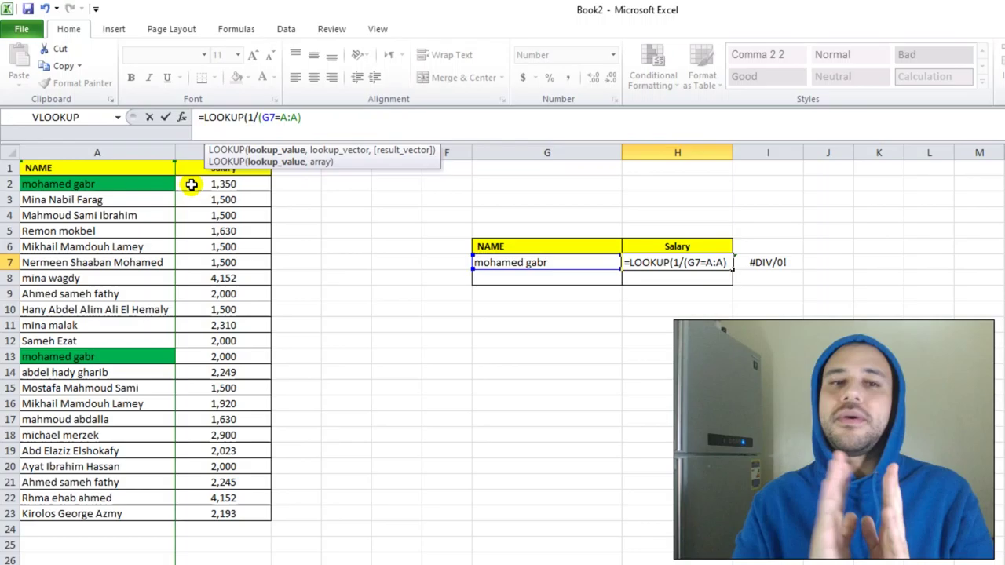
pyautogui.press('Escape')
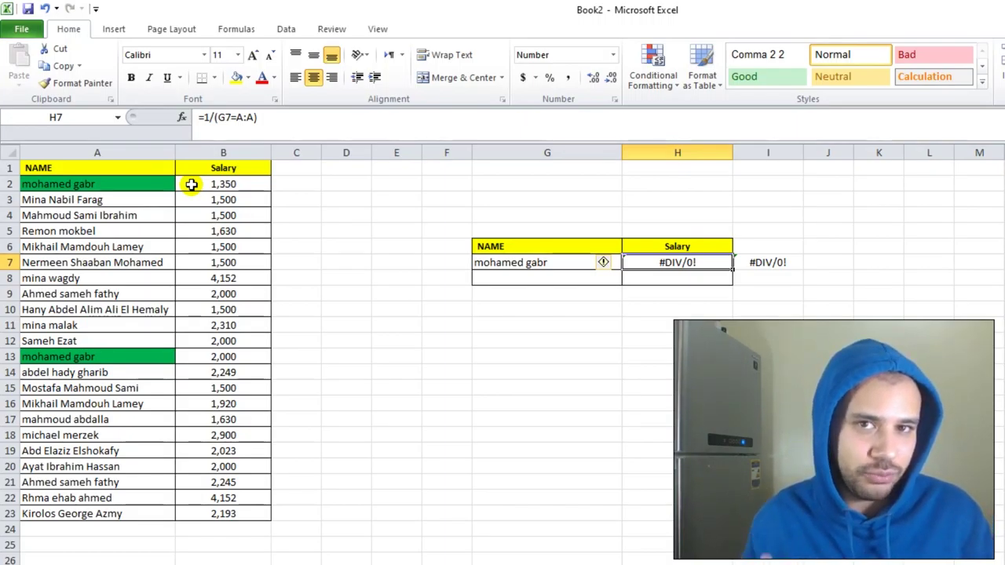
# Step: Complete H7 as =LOOKUP(2,1/(G7=A:A),B:B), returning 2,000, matching the last salary in B13
pyautogui.click(205, 117)
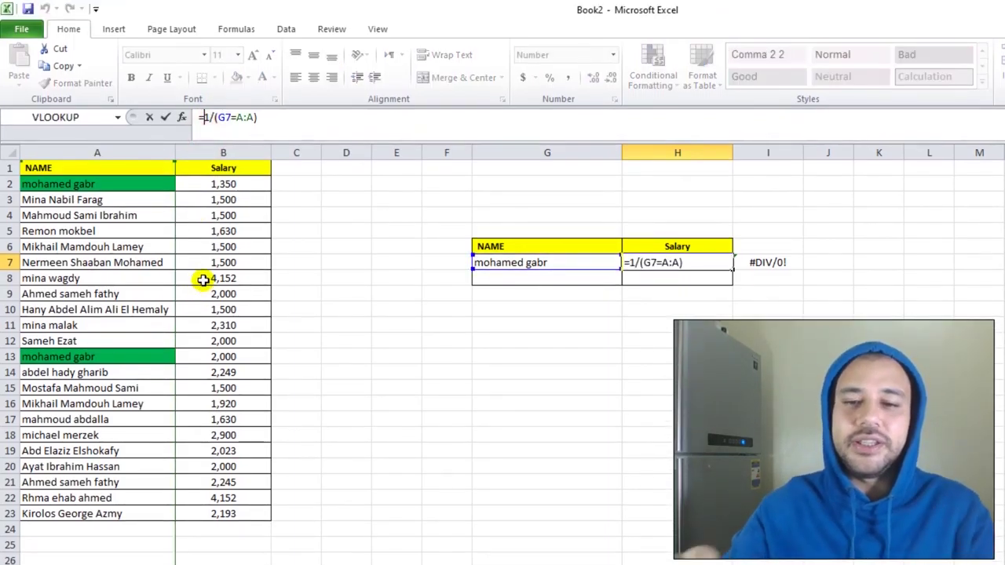
pyautogui.write('lookup')
pyautogui.press('Tab')
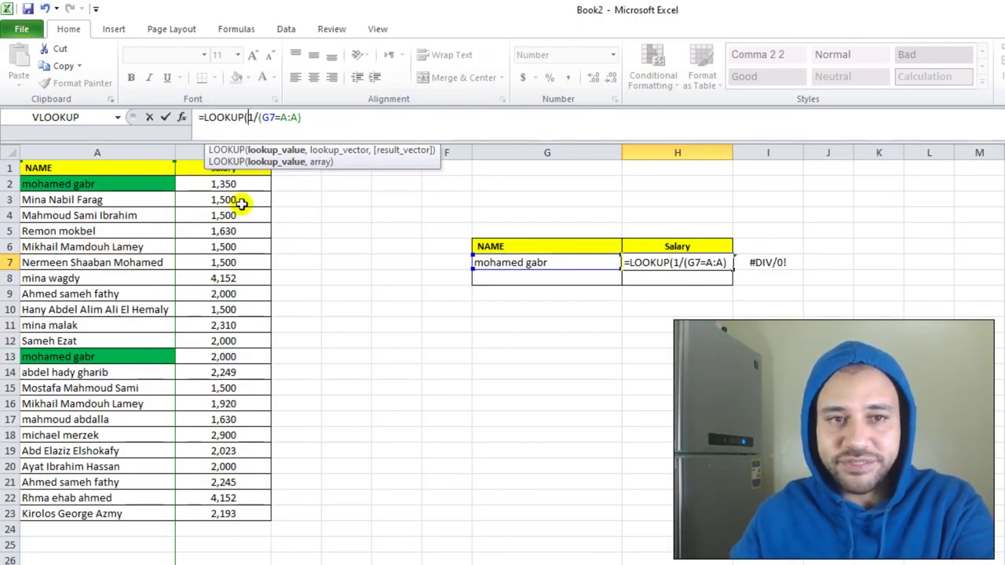
pyautogui.write('2')
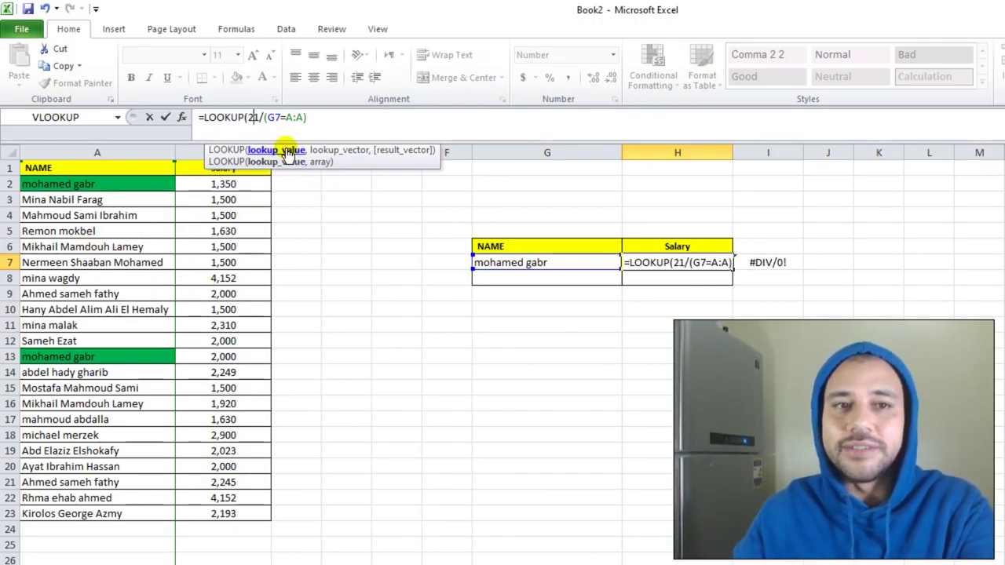
pyautogui.write(',')
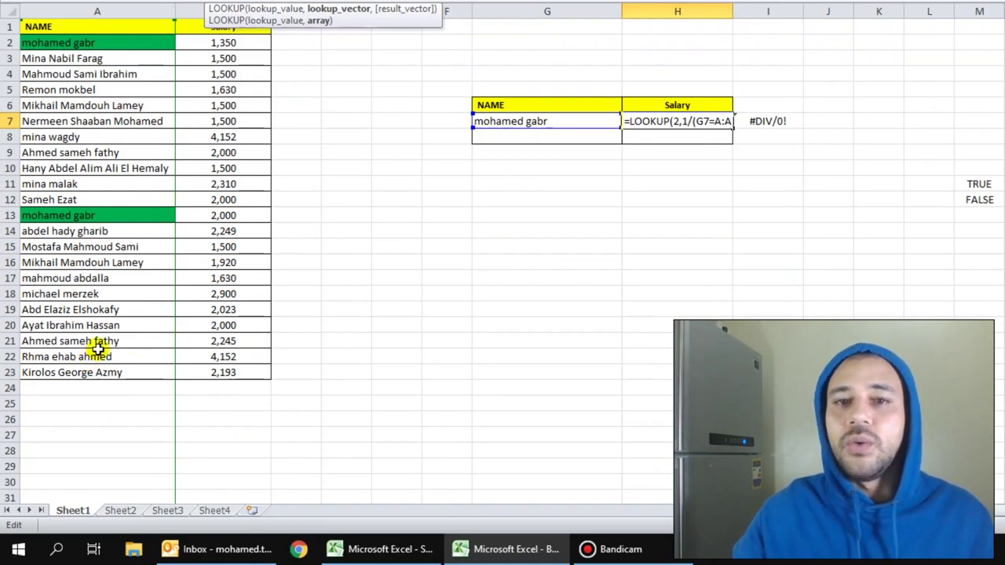
pyautogui.write(',')
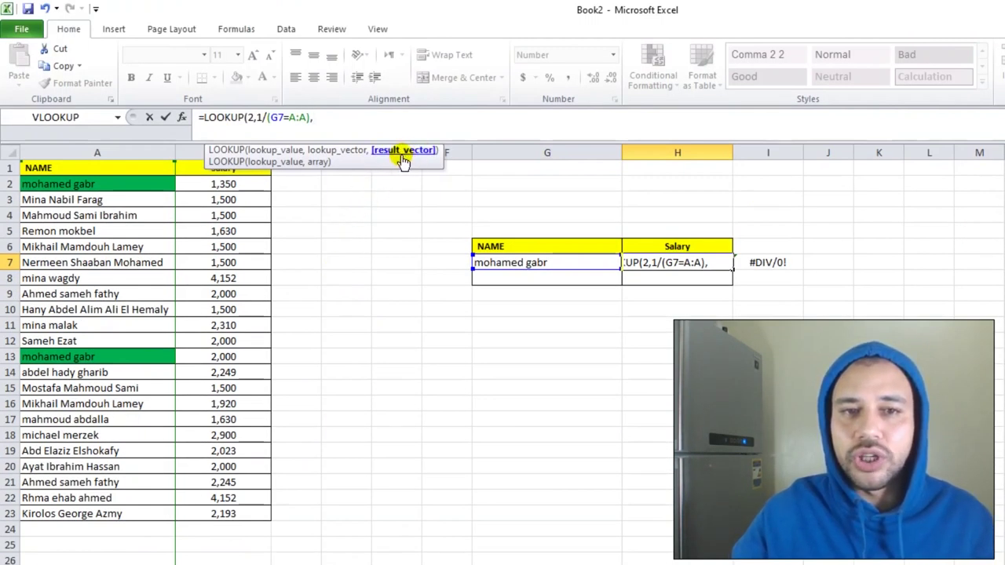
pyautogui.click(192, 152)
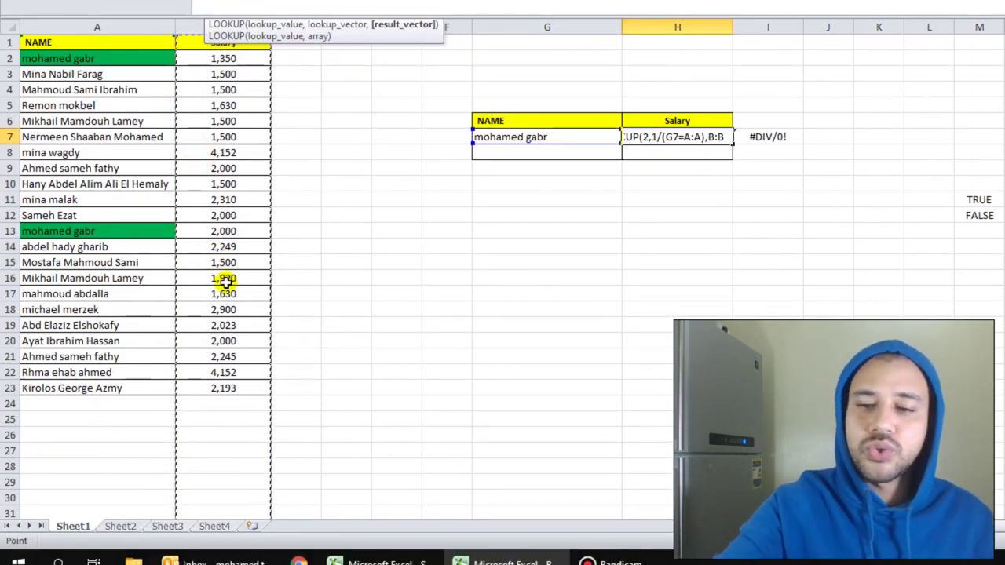
pyautogui.press('Return')
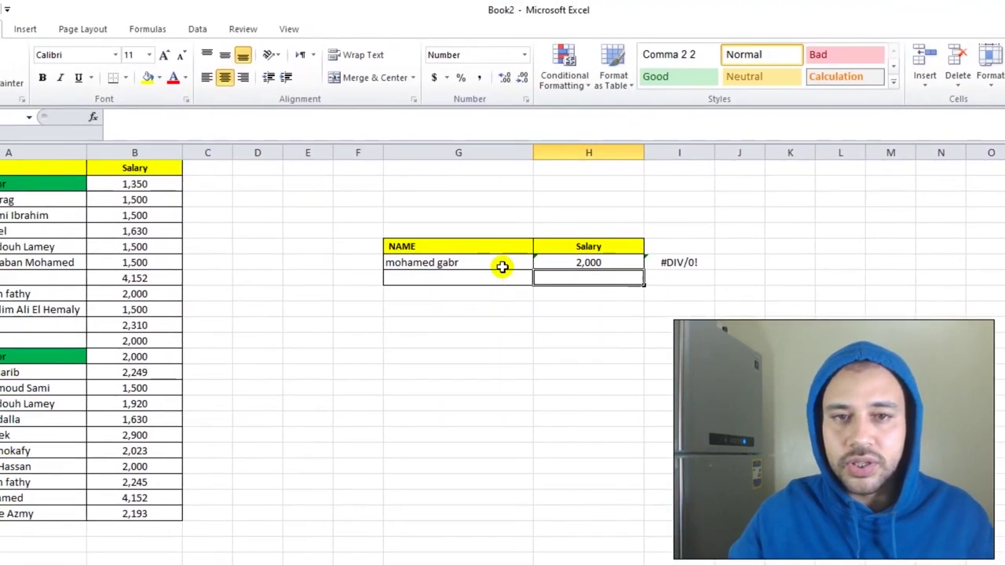
pyautogui.click(498, 266)
pyautogui.click(506, 264)
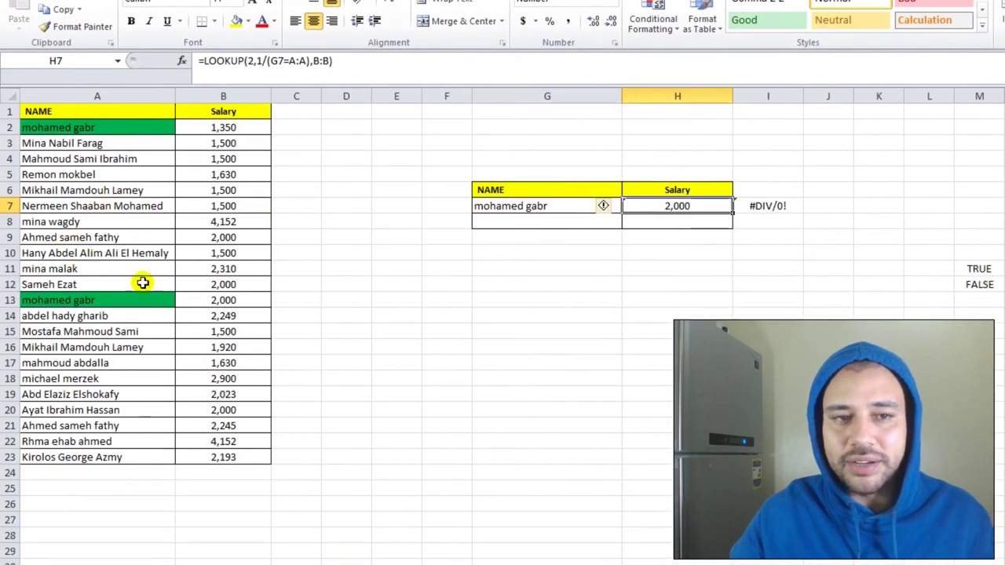
pyautogui.click(236, 300)
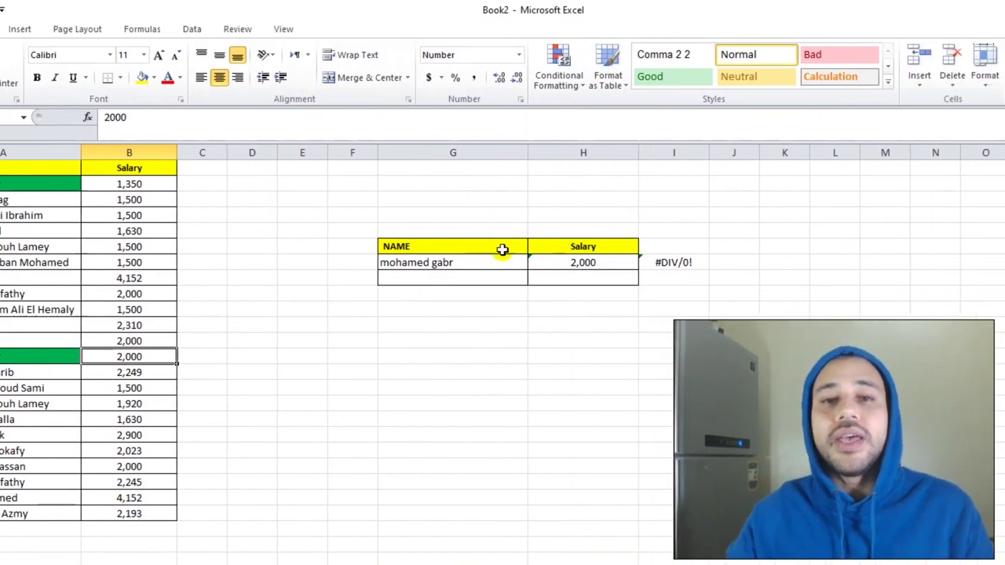
pyautogui.click(487, 208)
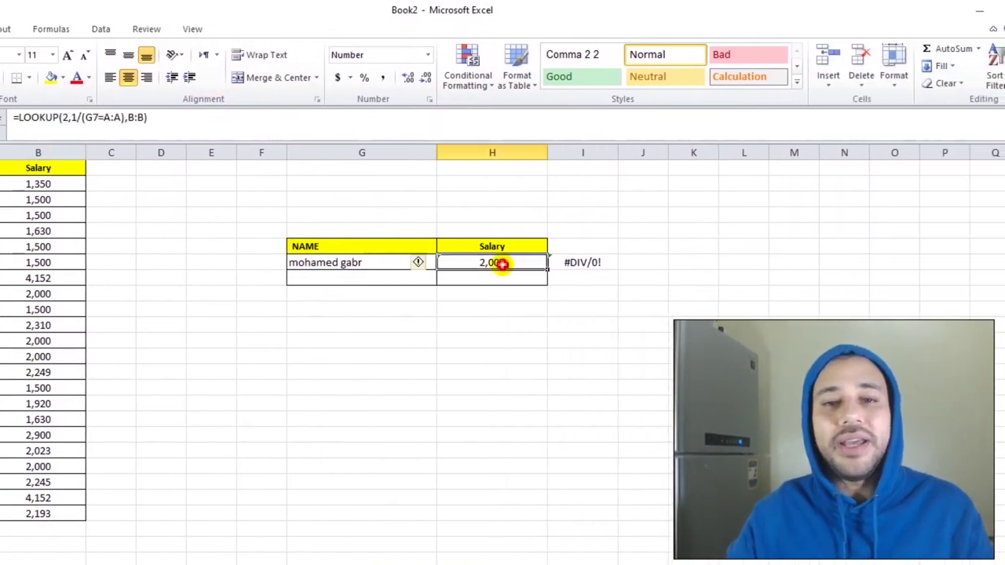
pyautogui.click(616, 274)
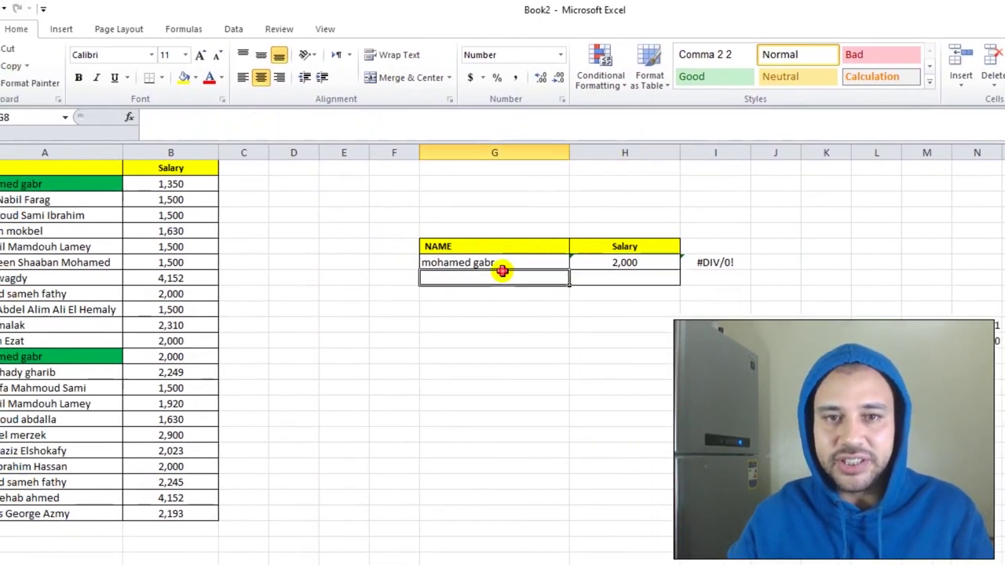
# Step: Switch G7 to another employee and compare H7 with their last entry in row 16
pyautogui.click(502, 263)
pyautogui.click(512, 262)
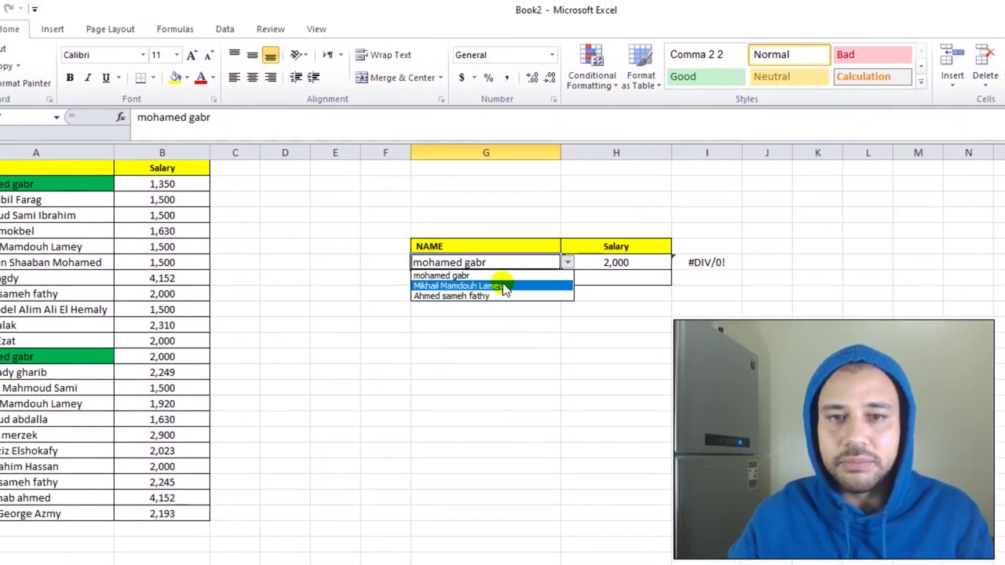
pyautogui.click(505, 287)
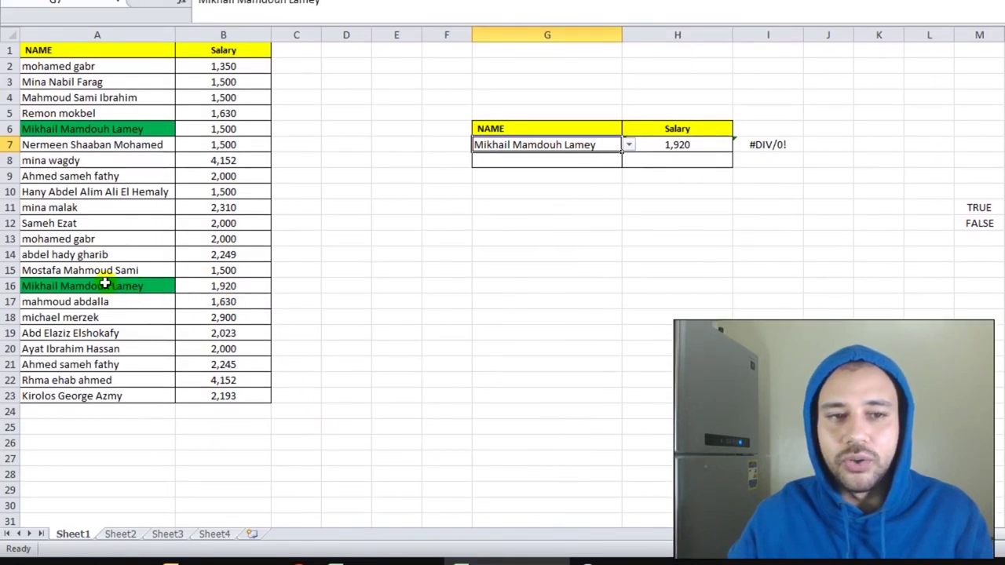
pyautogui.moveTo(102, 273); pyautogui.dragTo(204, 272)
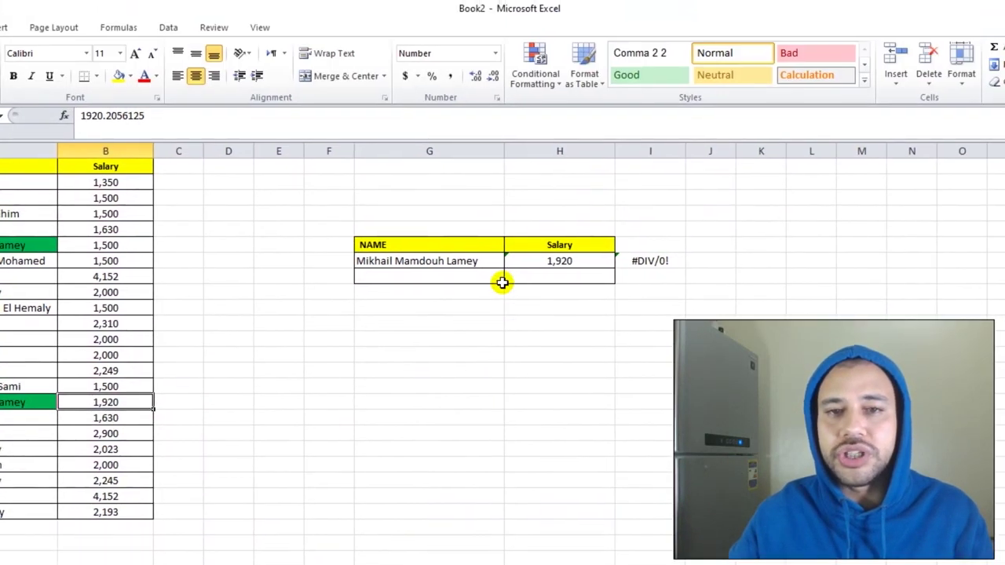
# Step: Switch G7 to a further employee and confirm H7 returns their last salary 2,245 from B21
pyautogui.click(503, 262)
pyautogui.click(517, 262)
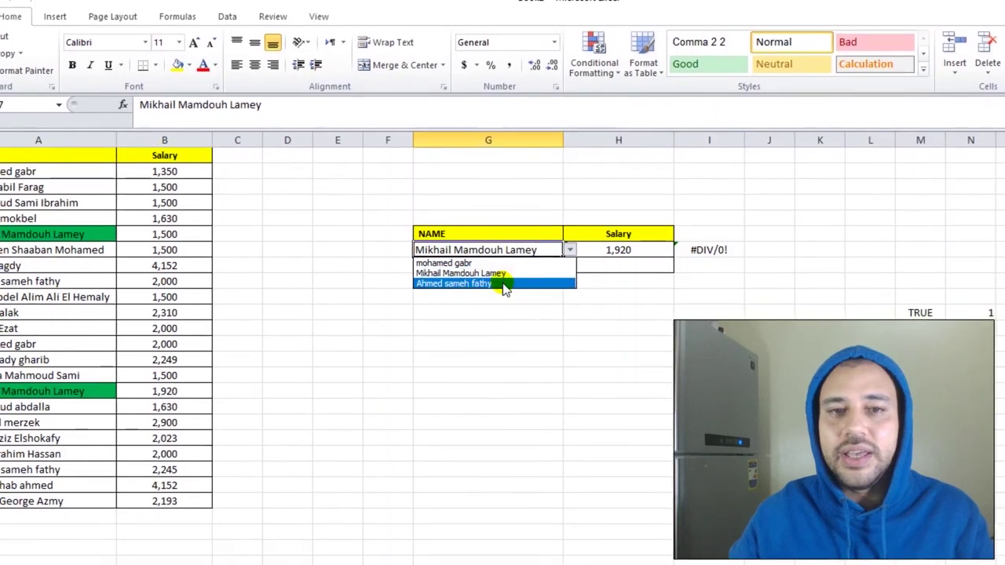
pyautogui.click(502, 283)
pyautogui.click(213, 344)
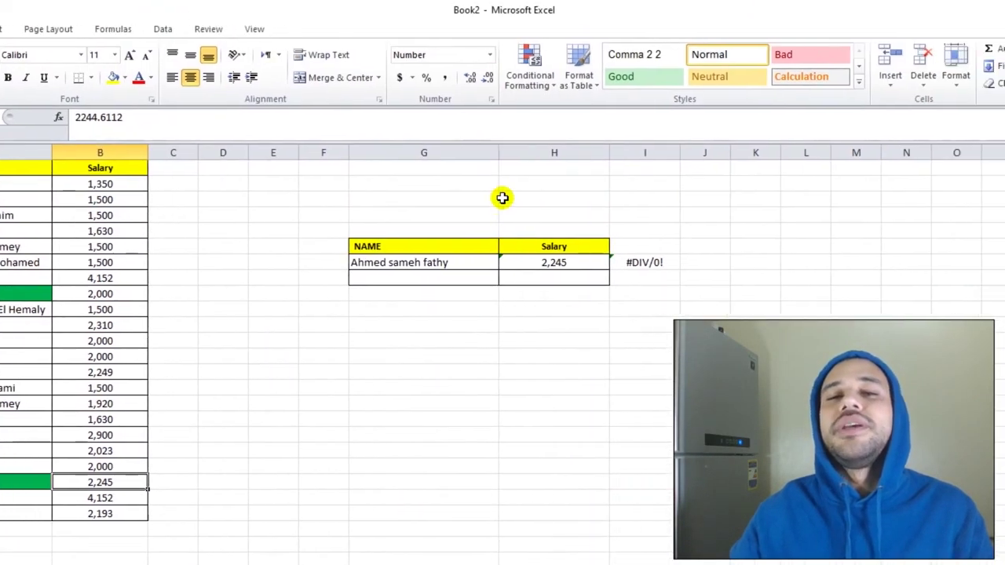
pyautogui.click(500, 262)
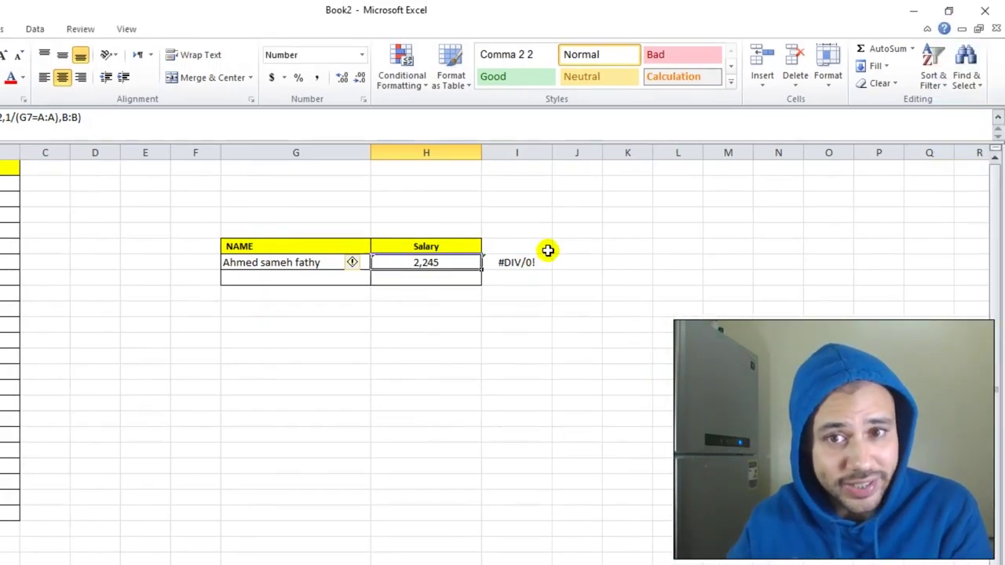
# Step: Change I7's helper formula to =1/(G7=A2:A23), which still shows #DIV/0!
pyautogui.click(574, 259)
pyautogui.click(310, 125)
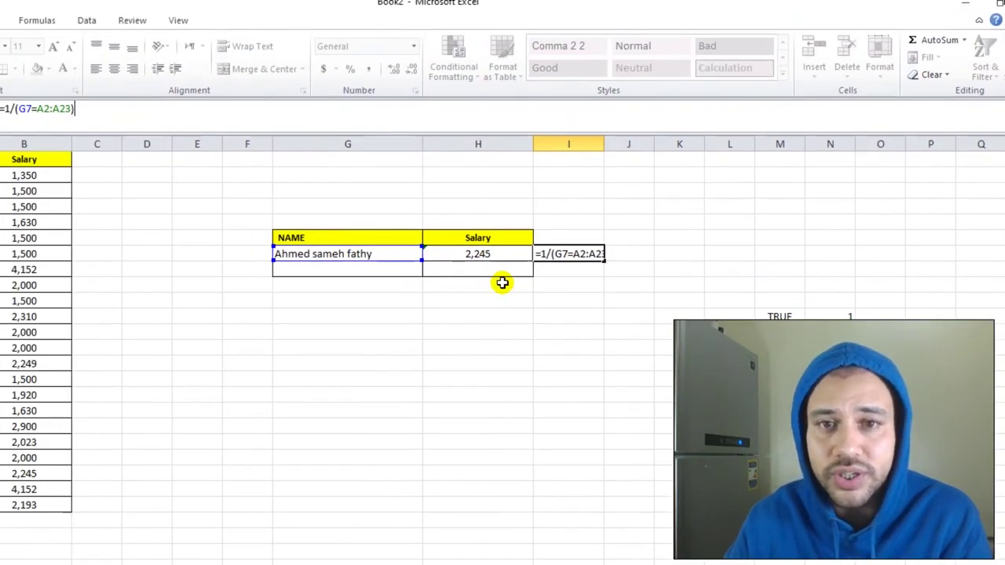
pyautogui.hotkey('ctrl', 'Return')
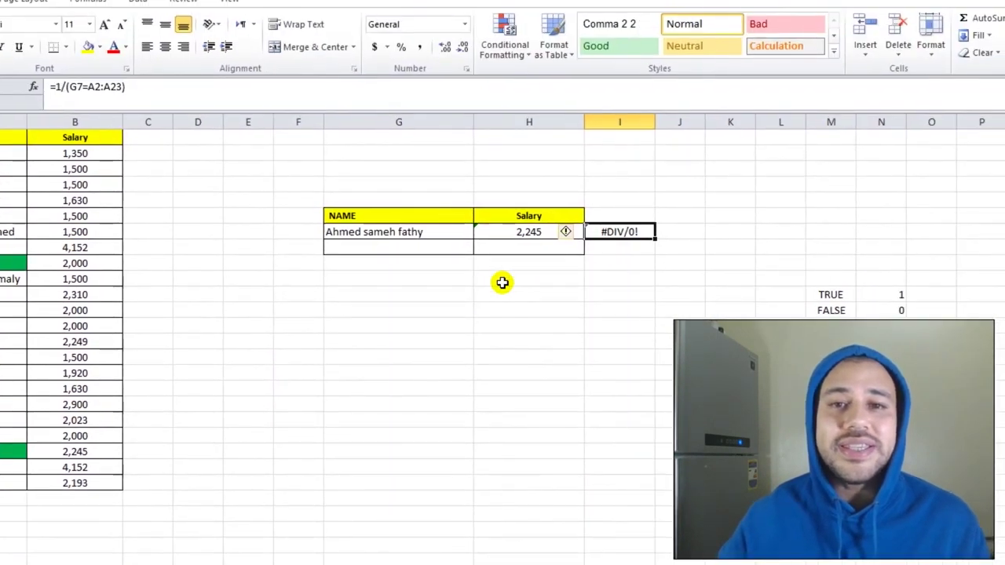
# Step: Change the lookup value in H7's LOOKUP formula from 2 to 5, then to 6
pyautogui.click(502, 250)
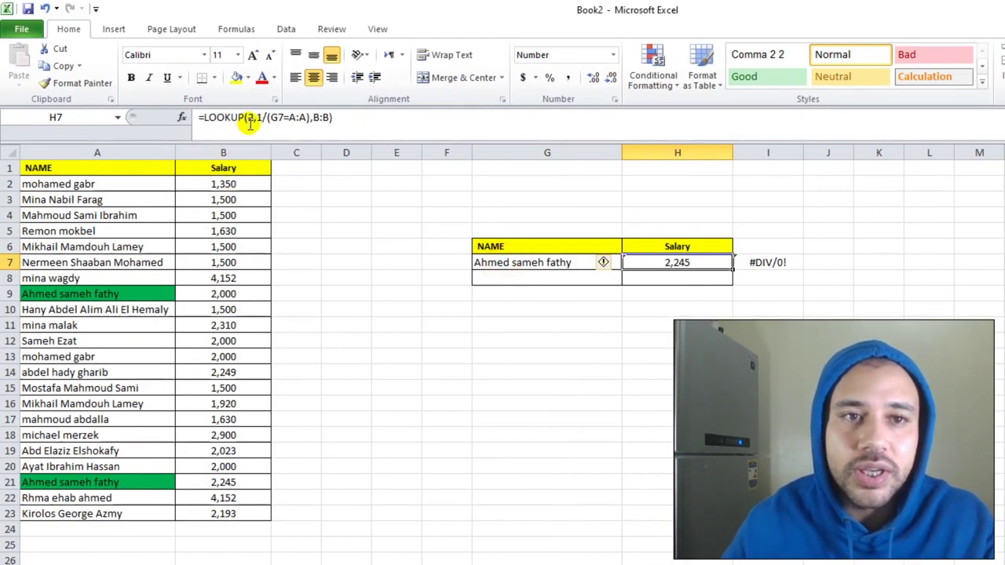
pyautogui.click(255, 117)
pyautogui.click(248, 117)
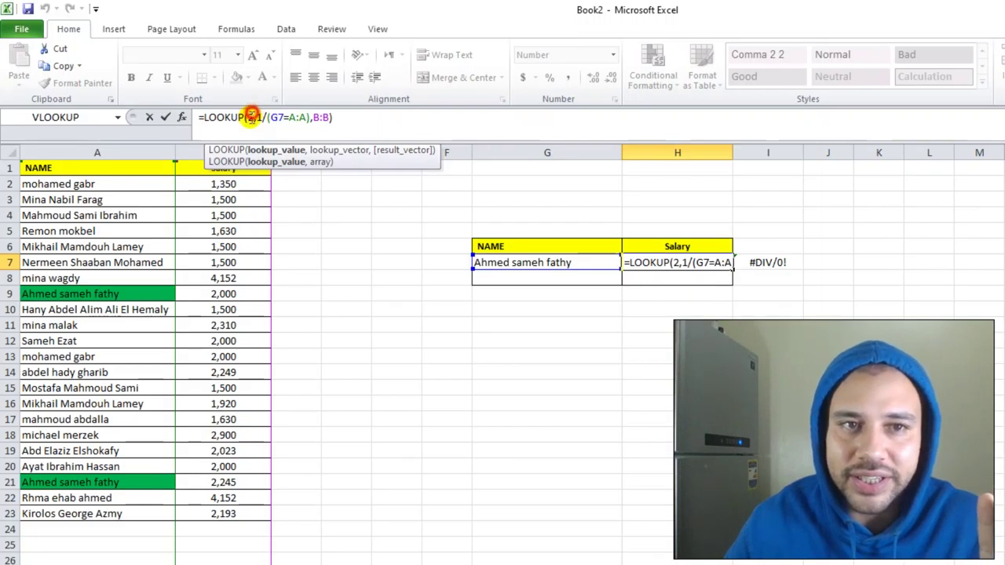
pyautogui.click(322, 149)
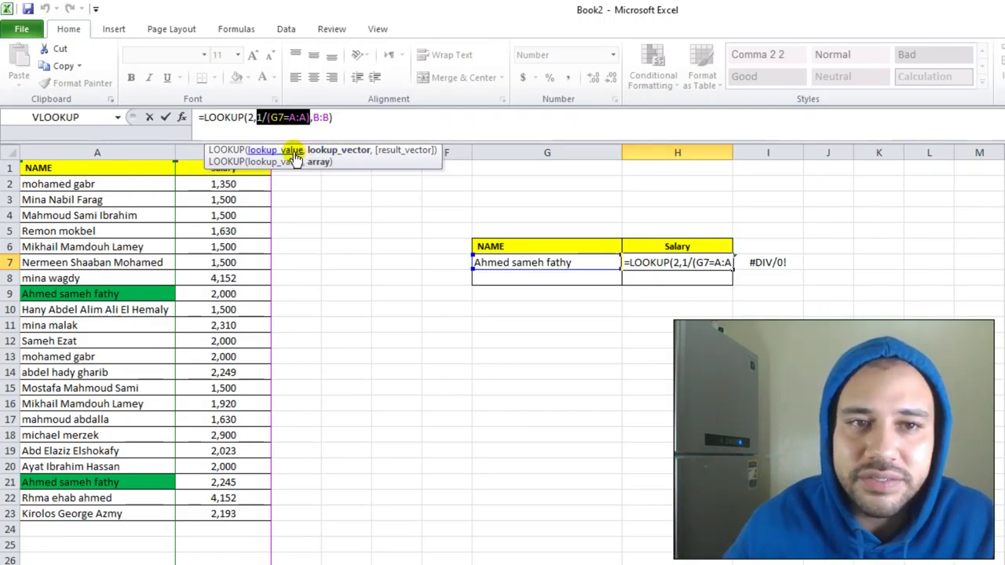
pyautogui.click(292, 151)
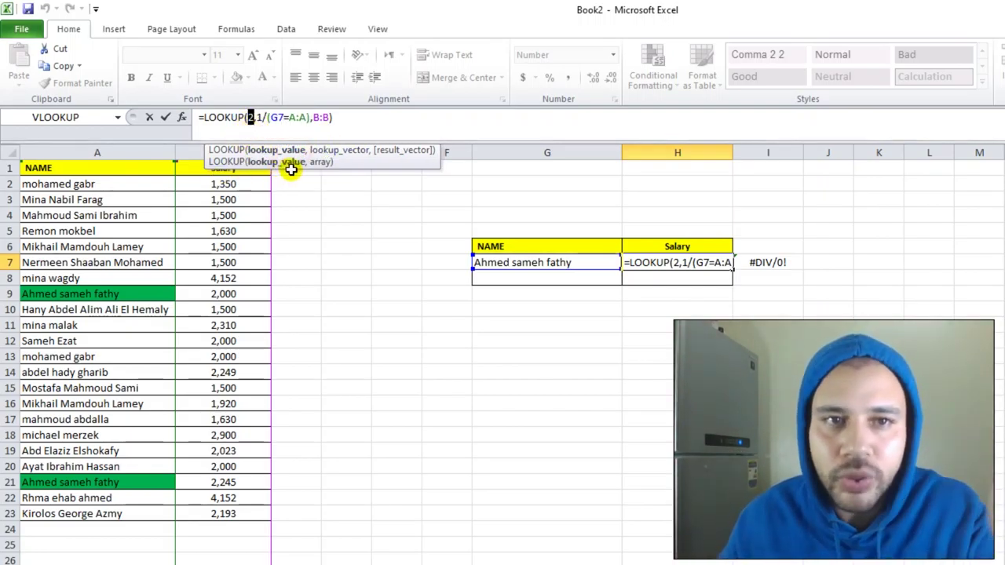
pyautogui.write('4')
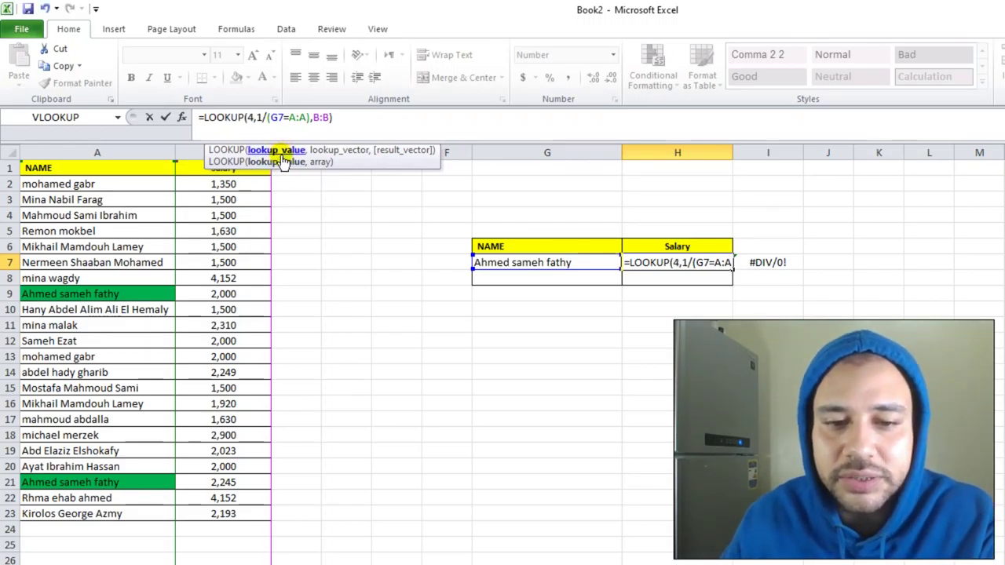
pyautogui.write('5')
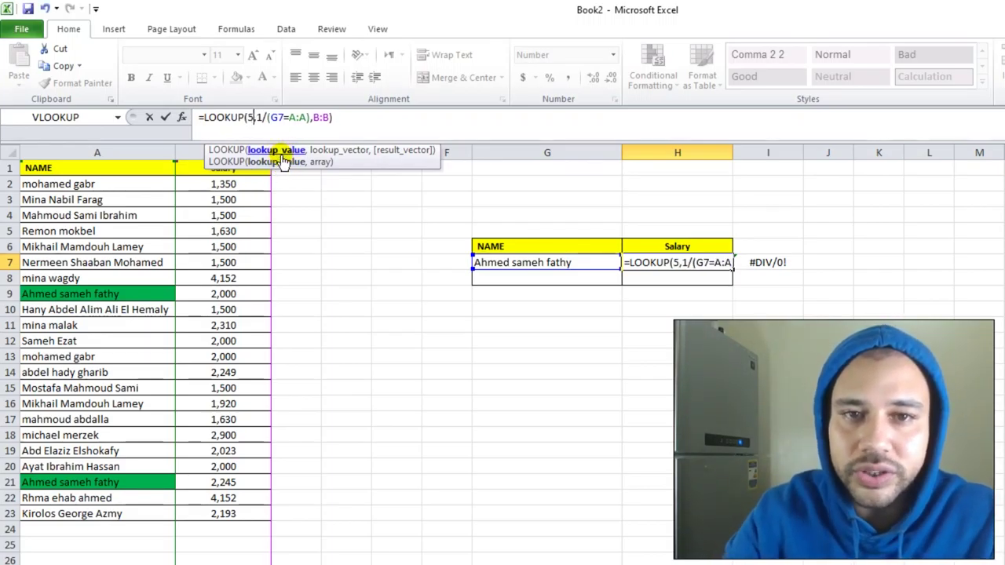
pyautogui.press('Return')
pyautogui.click(677, 262)
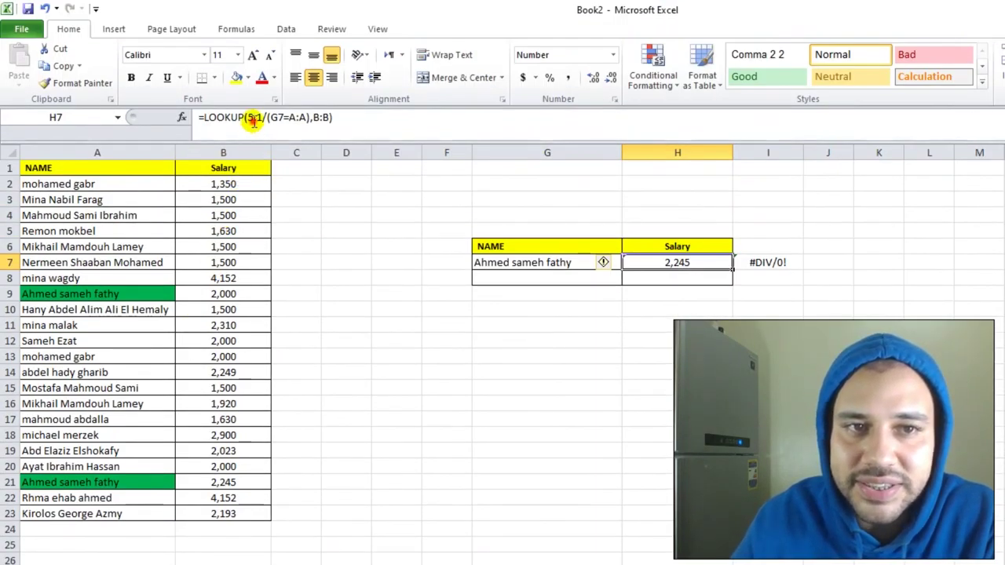
pyautogui.click(249, 117)
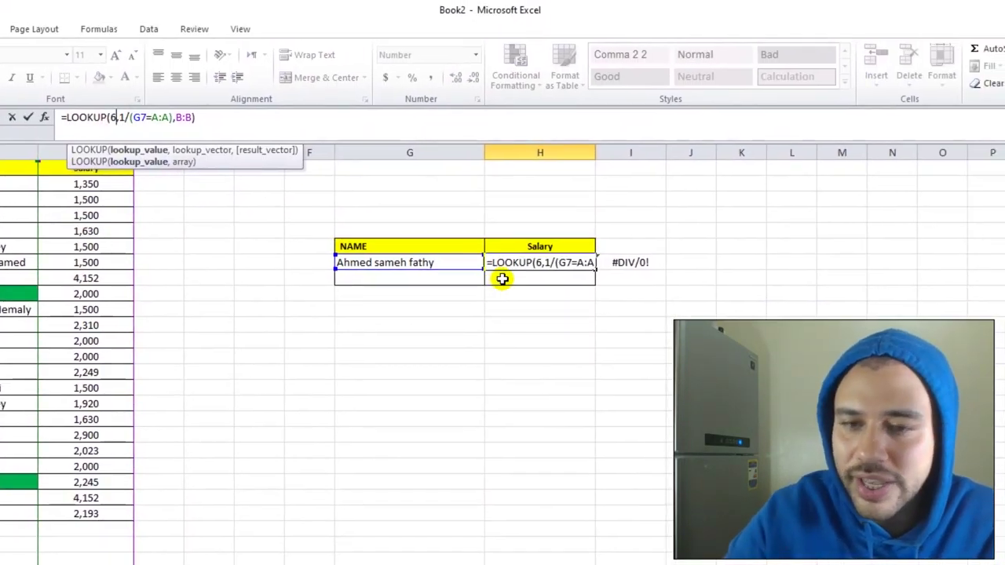
pyautogui.write('6')
pyautogui.press('Return')
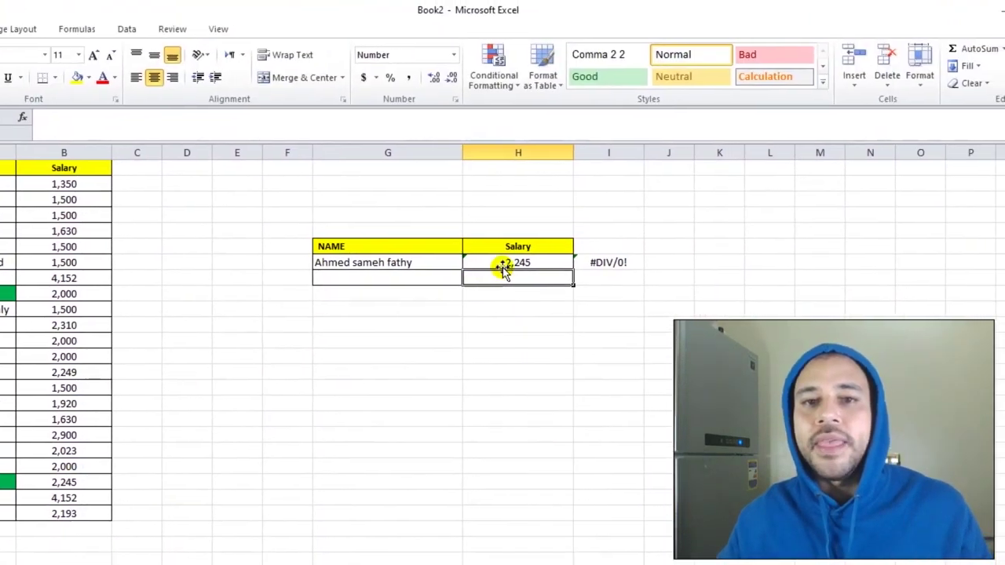
# Step: Inspect the lookup value 6 and 1/(G7=A:A) arguments of H7's formula, then recommit it unchanged
pyautogui.click(502, 264)
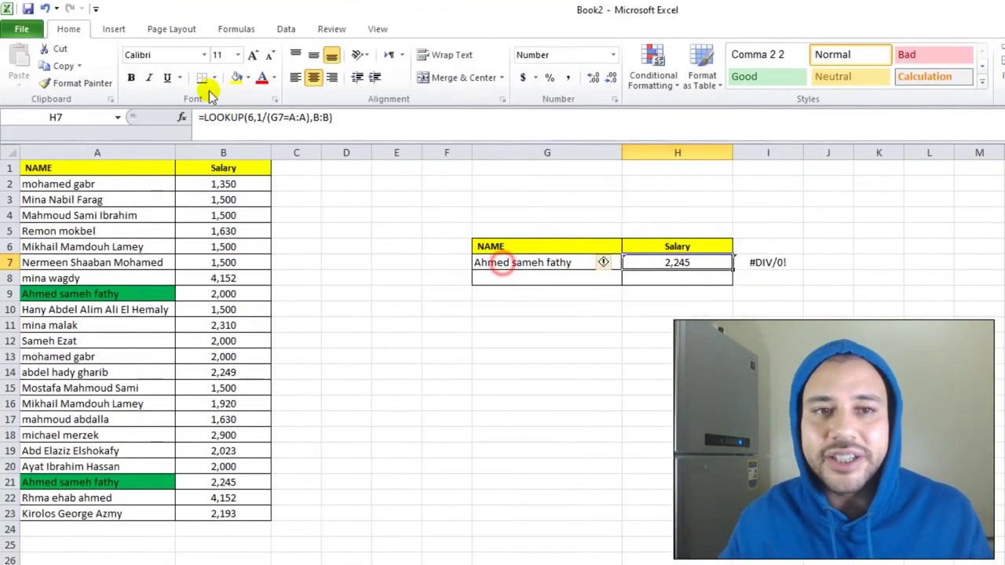
pyautogui.click(264, 117)
pyautogui.click(333, 152)
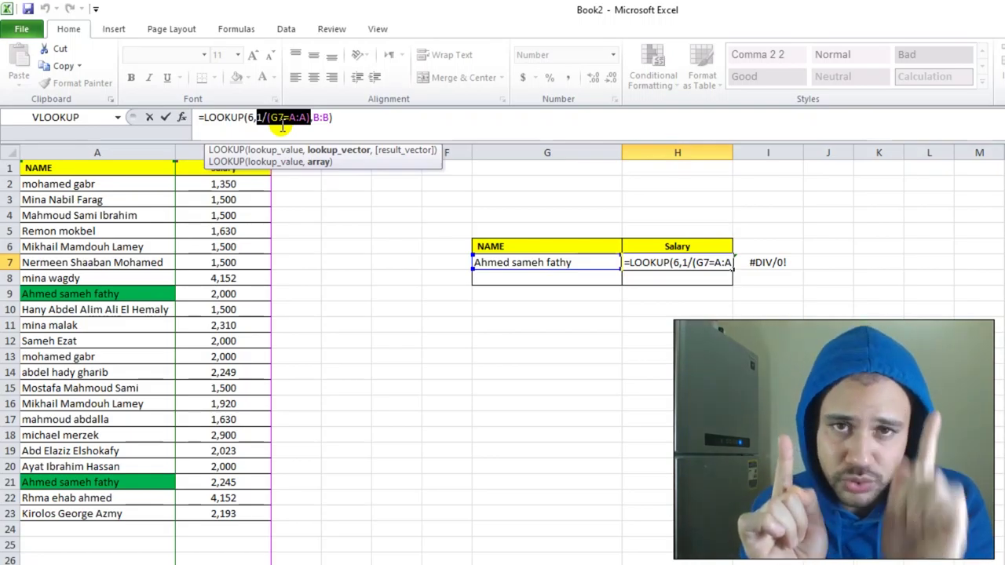
pyautogui.click(250, 147)
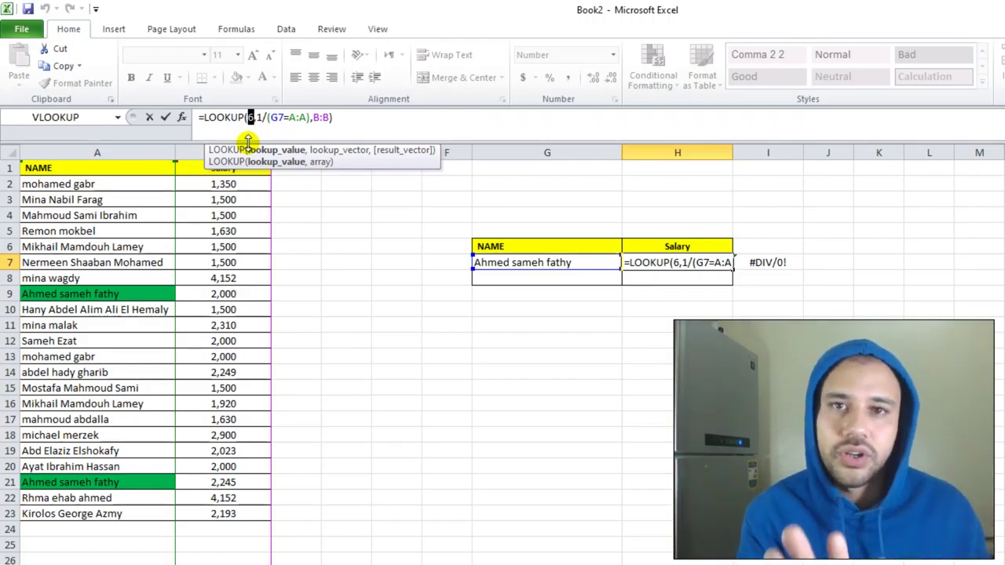
pyautogui.click(338, 150)
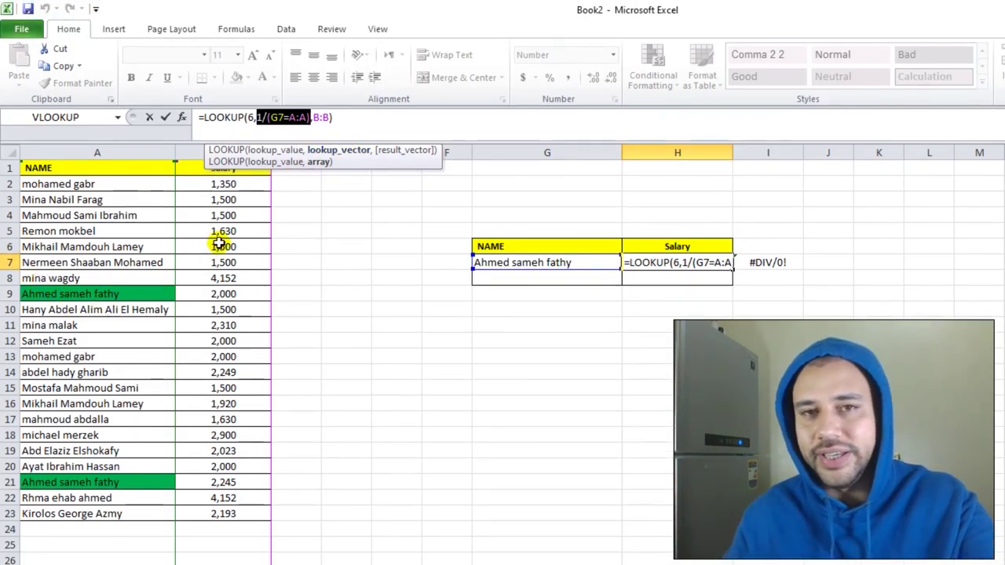
pyautogui.hotkey('ctrl', 'Return')
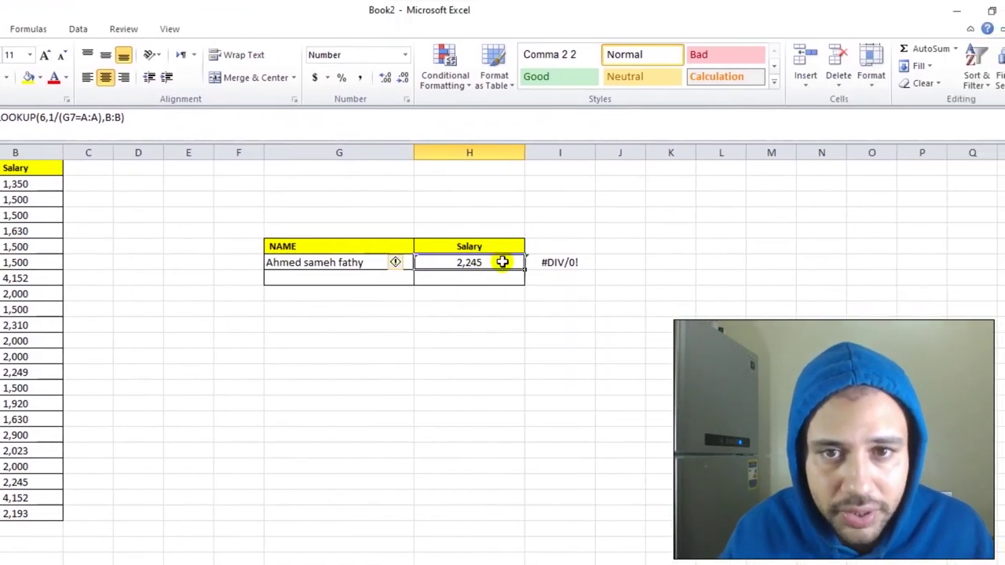
pyautogui.click(758, 262)
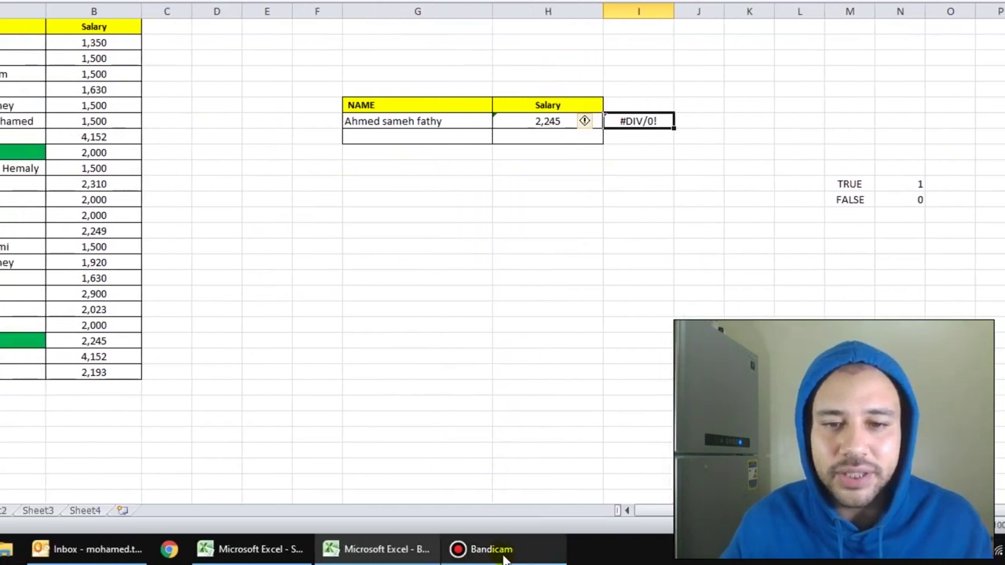
pyautogui.click(502, 551)
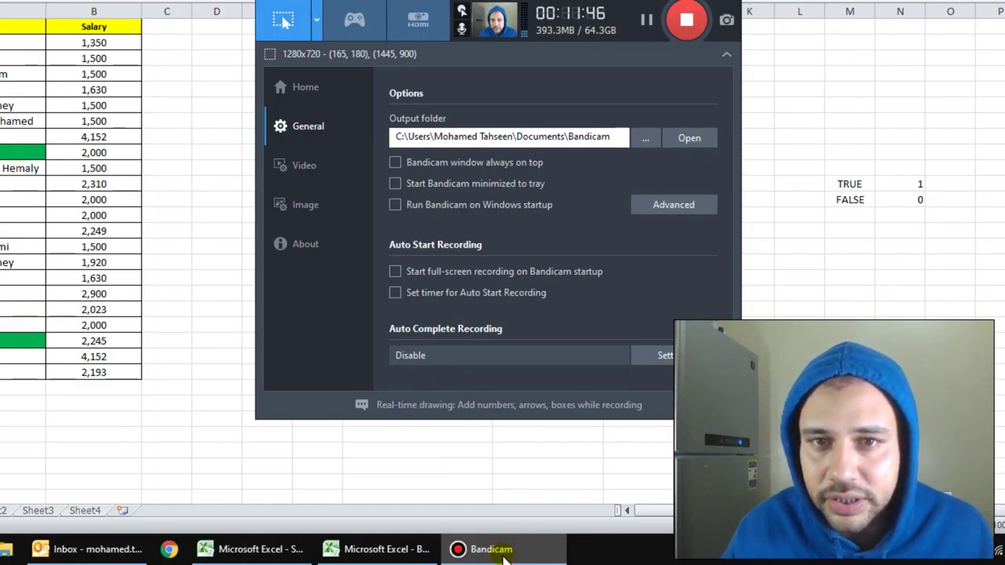
pyautogui.click(503, 551)
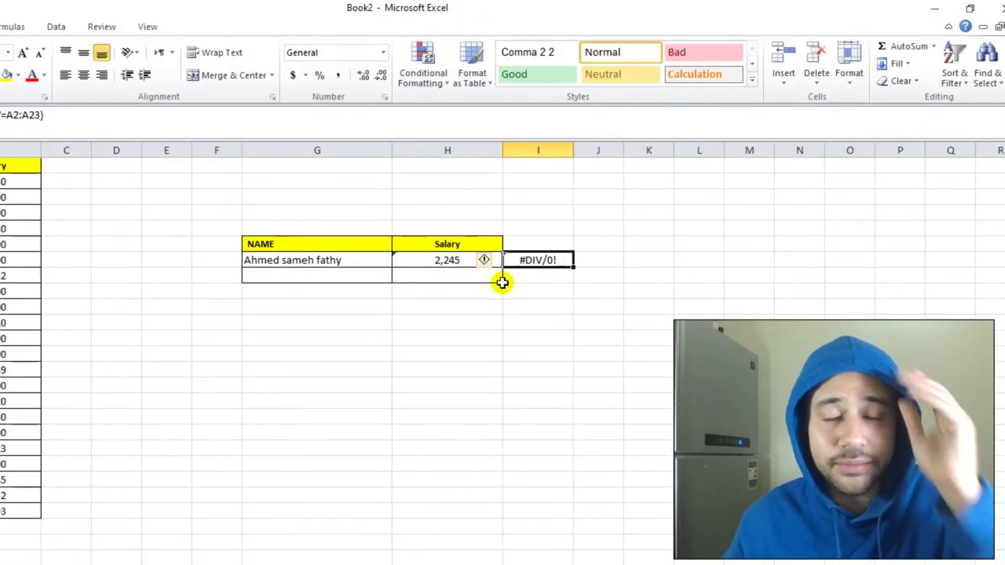
pyautogui.click(374, 122)
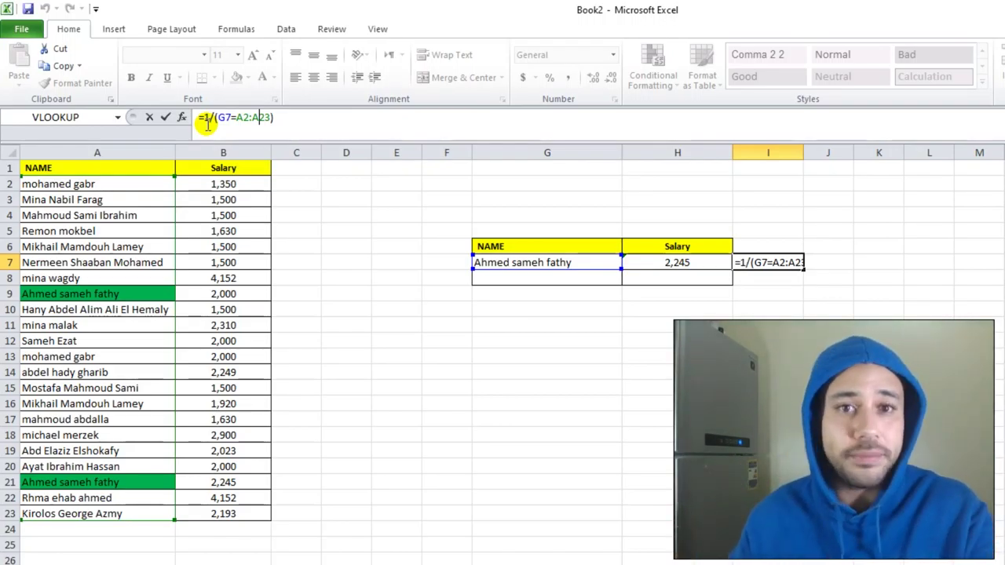
pyautogui.hotkey('ctrl', 'Return')
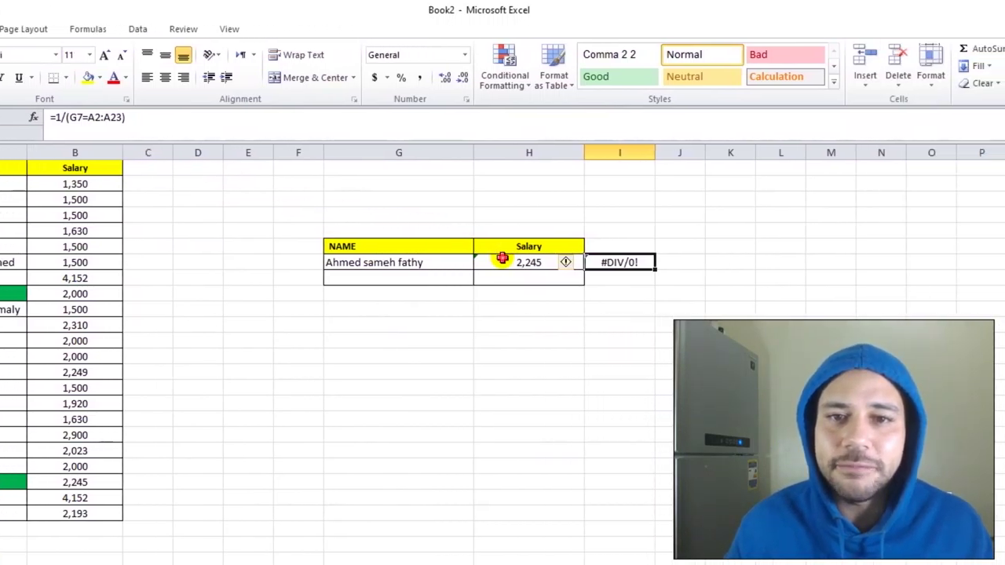
pyautogui.click(655, 262)
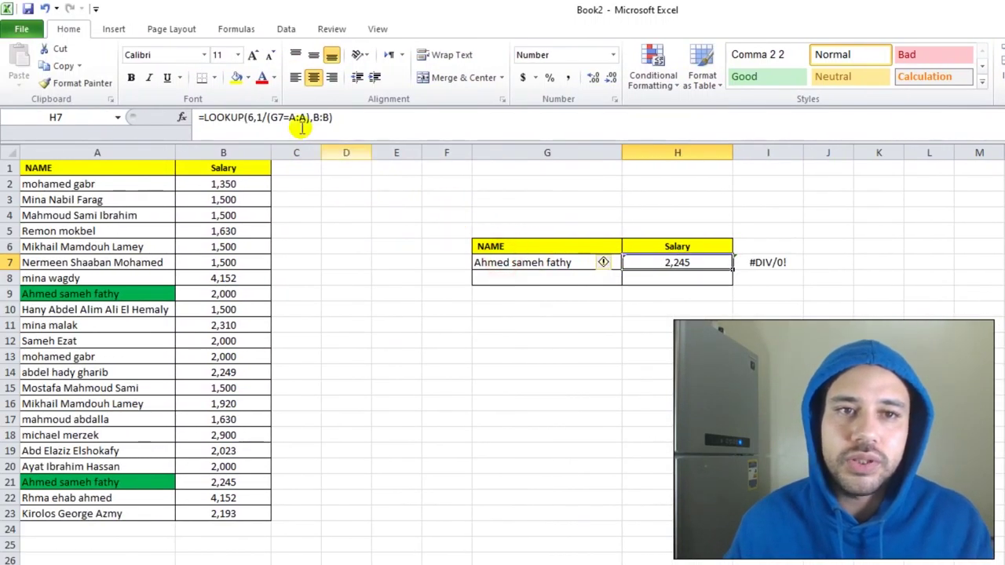
pyautogui.click(255, 120)
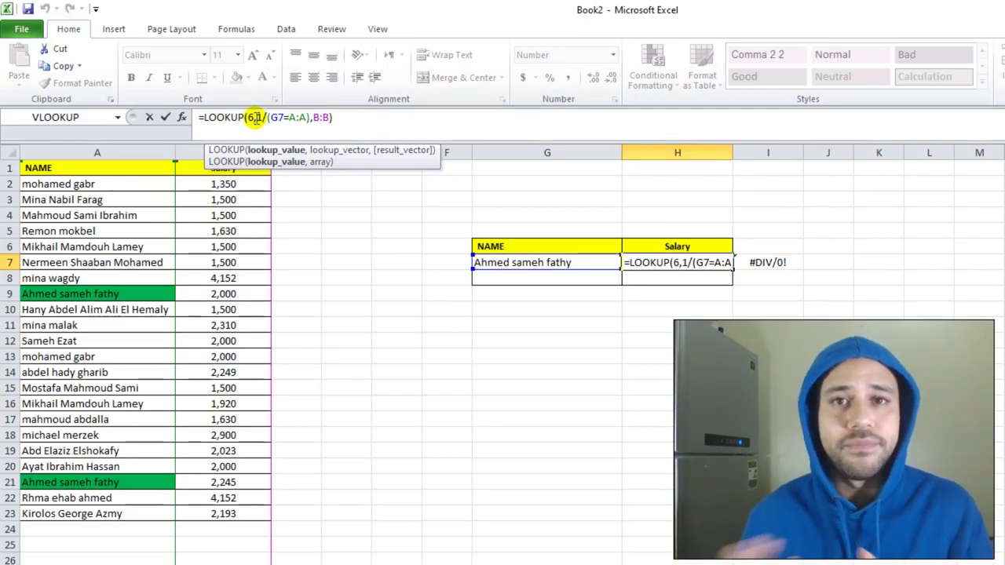
pyautogui.click(345, 151)
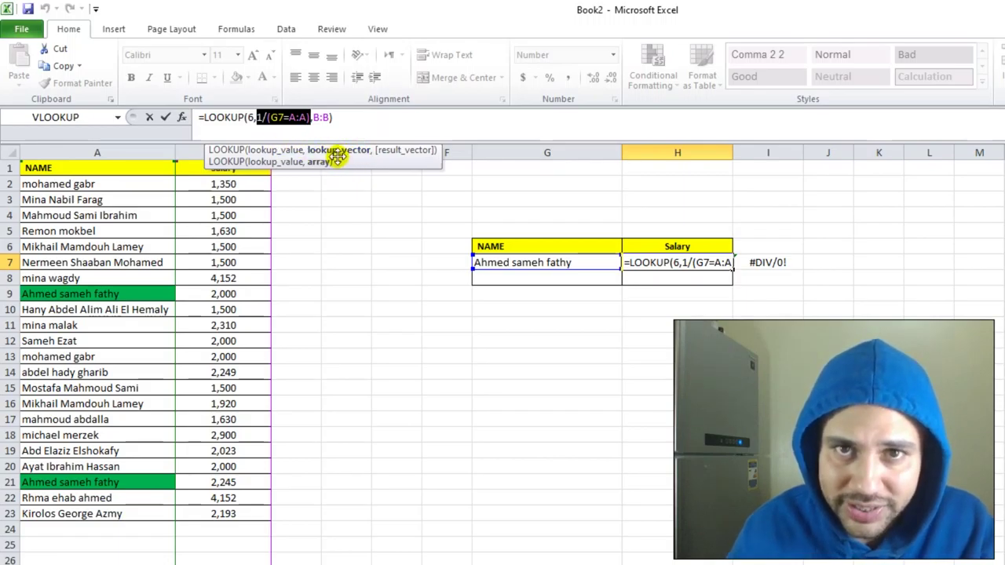
pyautogui.click(408, 151)
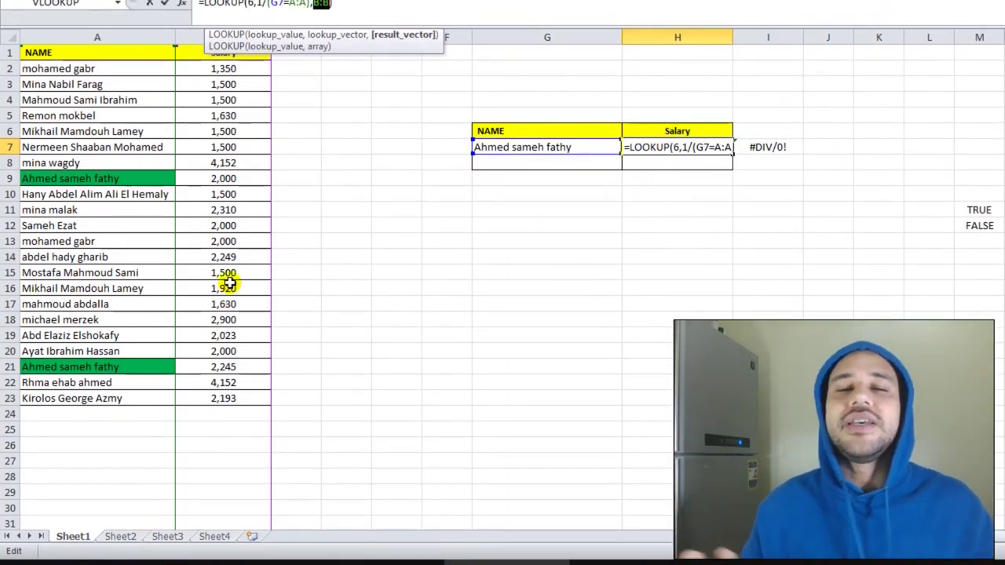
pyautogui.press('Return')
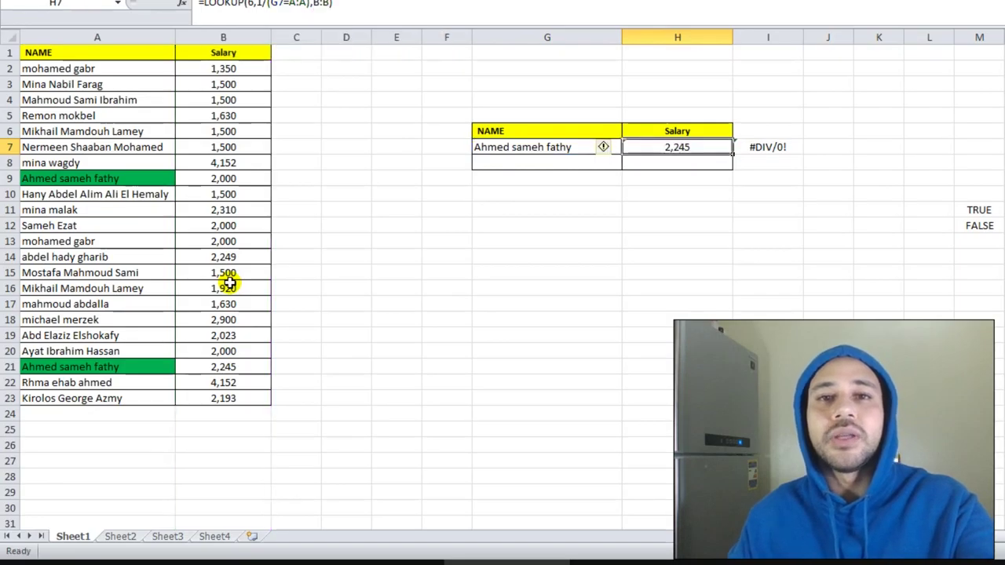
pyautogui.moveTo(396, 304); pyautogui.dragTo(613, 400)
pyautogui.click(346, 231)
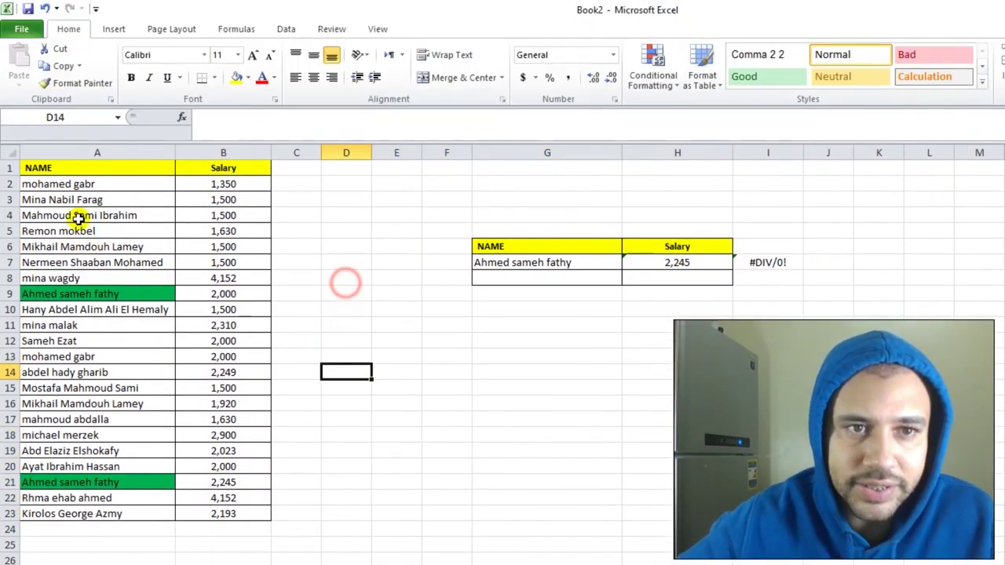
# Step: Copy the first five names and salaries (rows 2–6) and paste them as values into E14:F18
pyautogui.moveTo(110, 185); pyautogui.dragTo(213, 246)
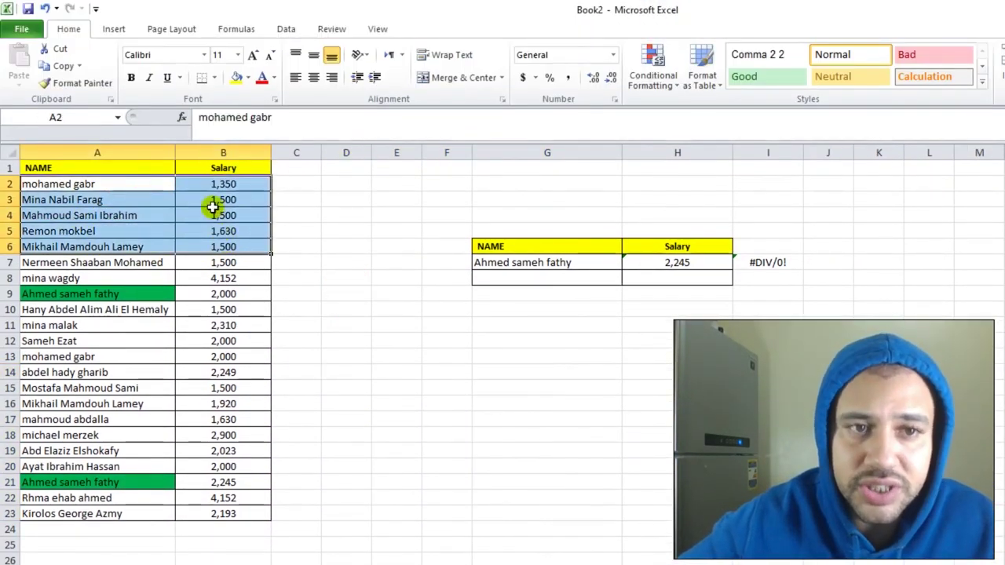
pyautogui.rightClick(213, 207)
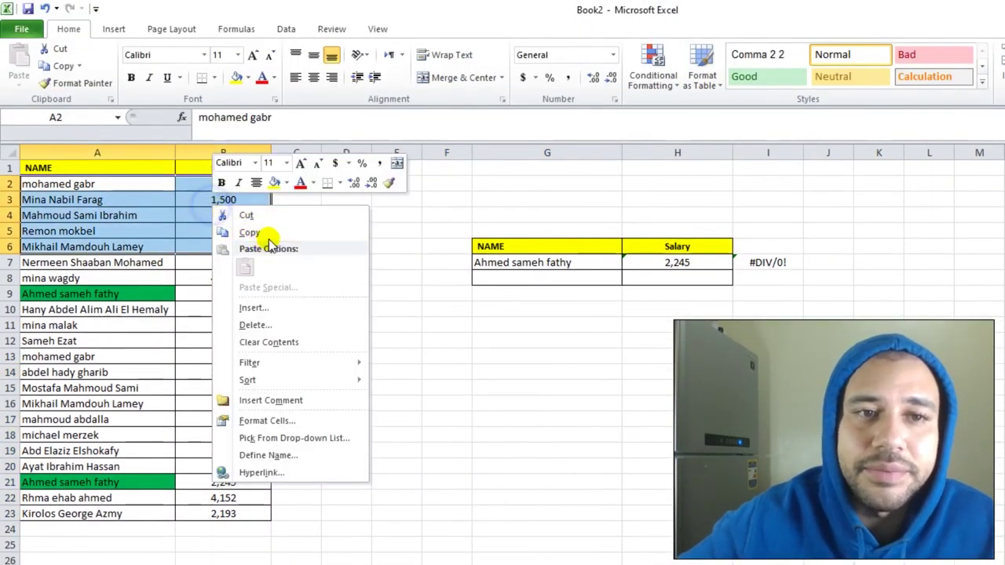
pyautogui.click(235, 228)
pyautogui.rightClick(390, 373)
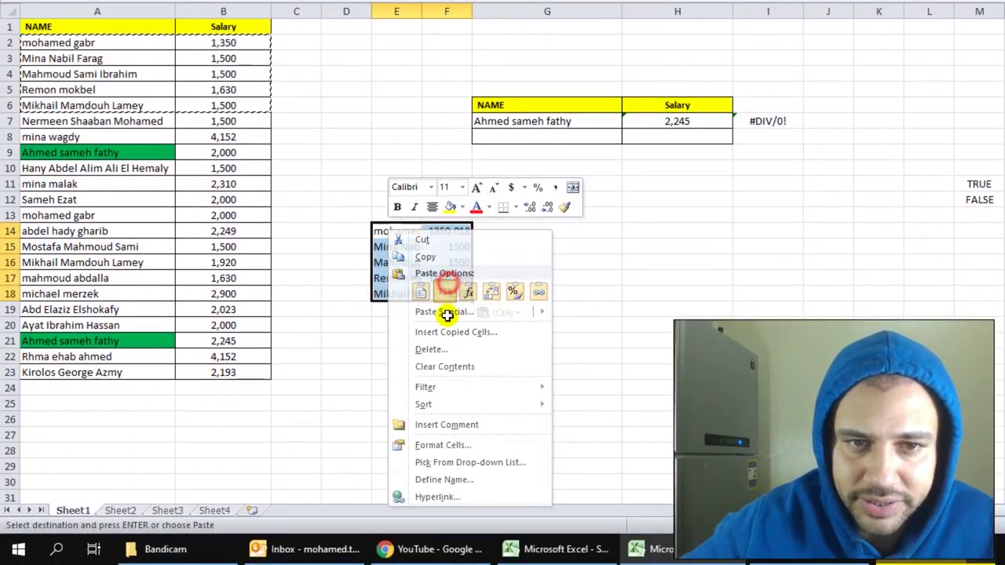
pyautogui.click(444, 308)
# Step: Autofit column E and number the list 1 to 5 in F14:F18
pyautogui.doubleClick(424, 154)
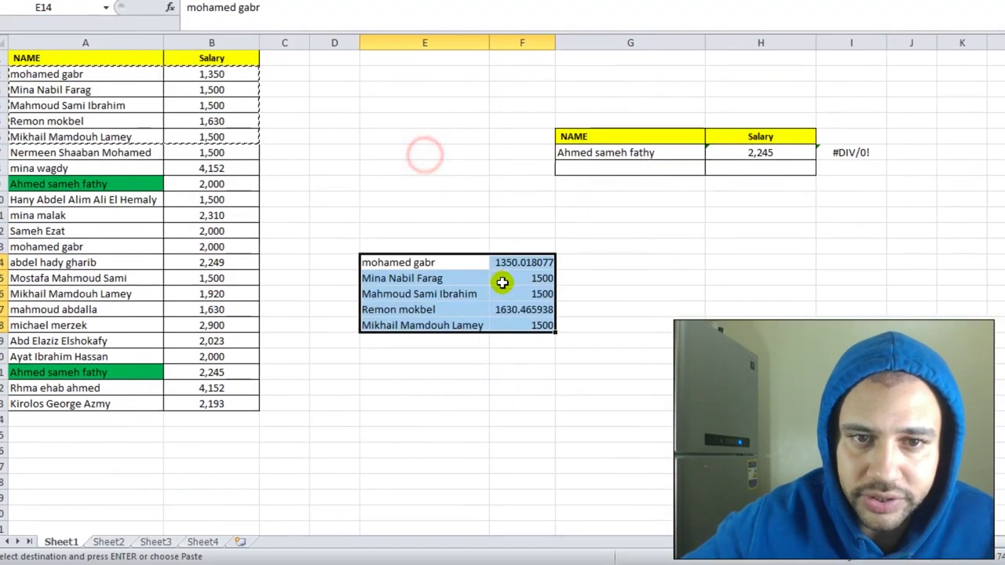
pyautogui.click(525, 384)
pyautogui.click(524, 373)
pyautogui.write('1 2 3 4 5')
pyautogui.press('Return')
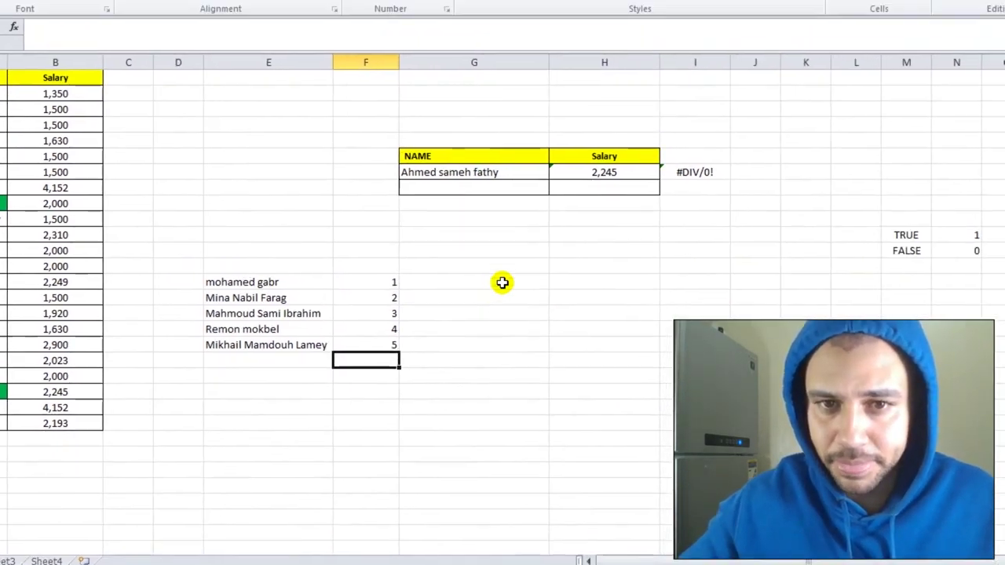
# Step: Select H14 beside the numbered list
pyautogui.click(502, 283)
pyautogui.press('Right')
pyautogui.press('Left')
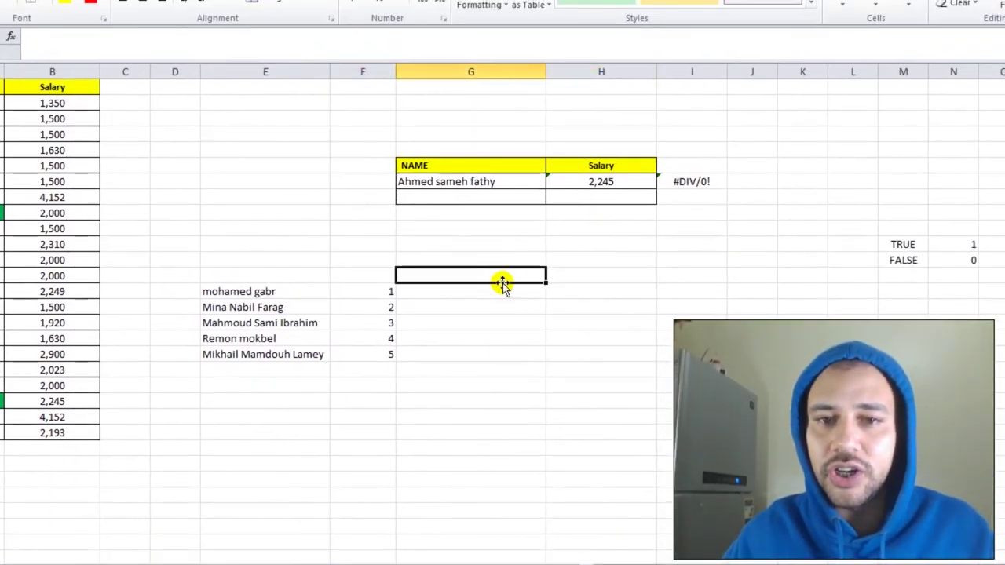
pyautogui.press('Down')
pyautogui.press('Right')
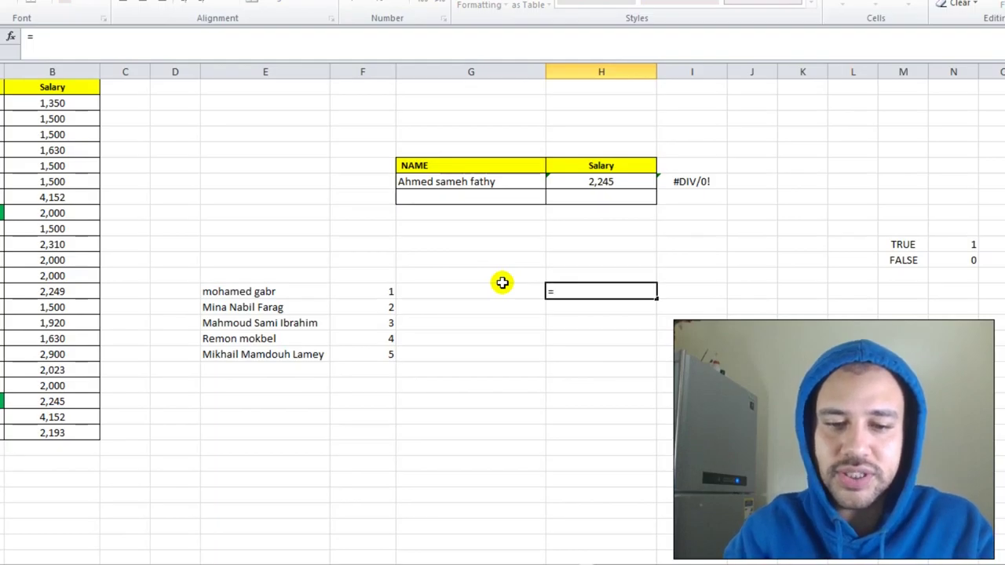
# Step: Enter =LOOKUP(6,F13:F19) in H14, which returns 5, the last number in the list
pyautogui.write('look')
pyautogui.press('Tab')
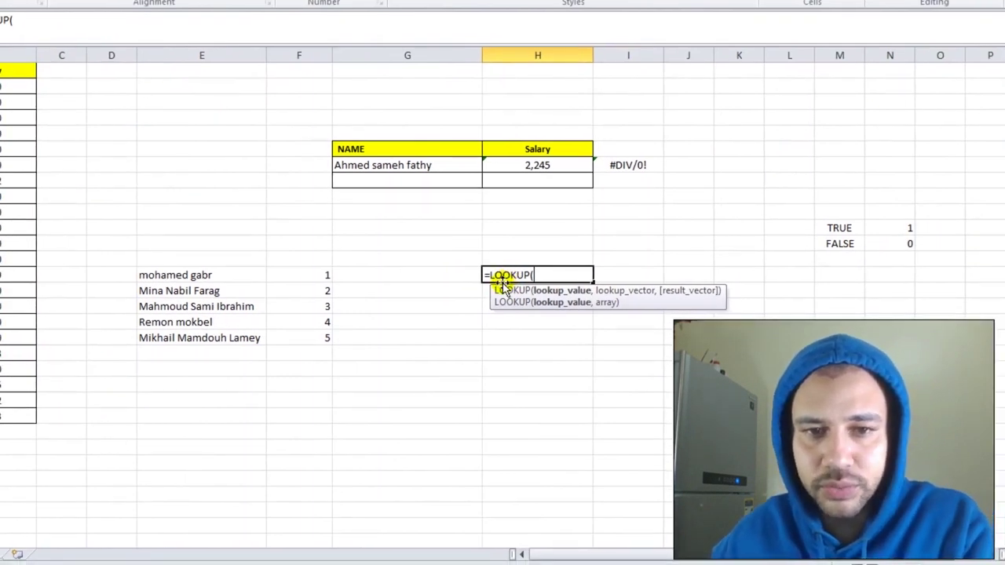
pyautogui.write('6')
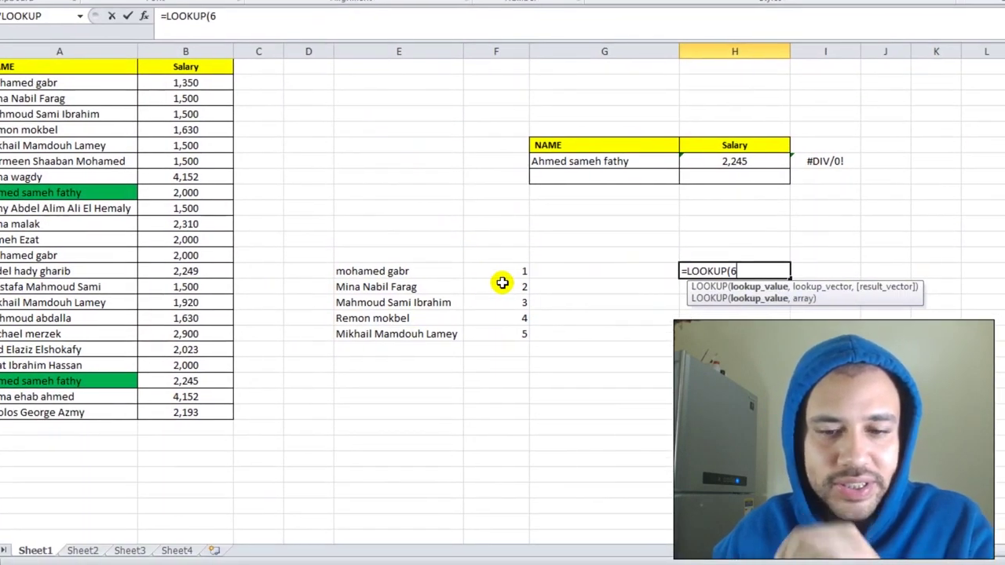
pyautogui.write(',')
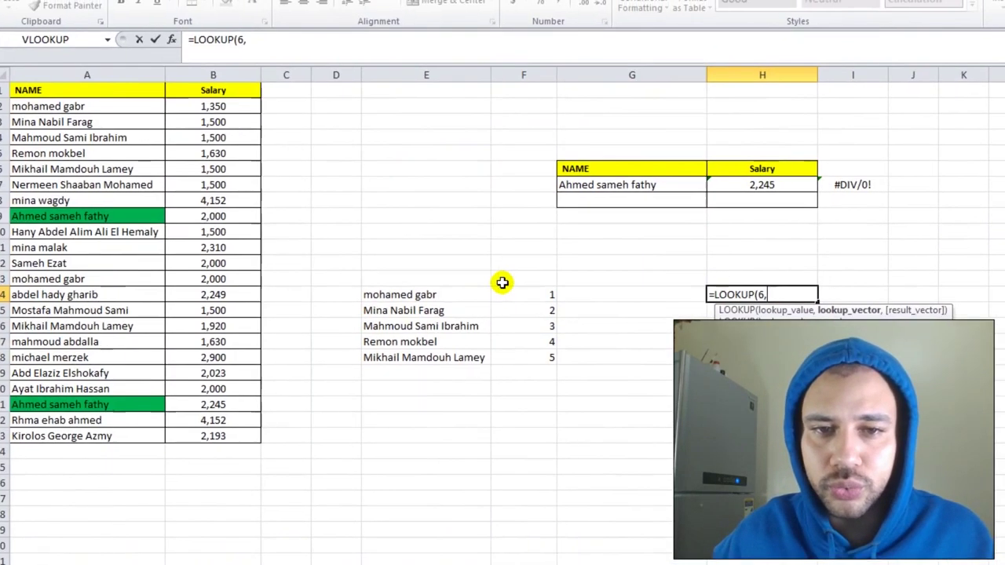
pyautogui.click(489, 262)
pyautogui.moveTo(502, 283); pyautogui.dragTo(508, 369)
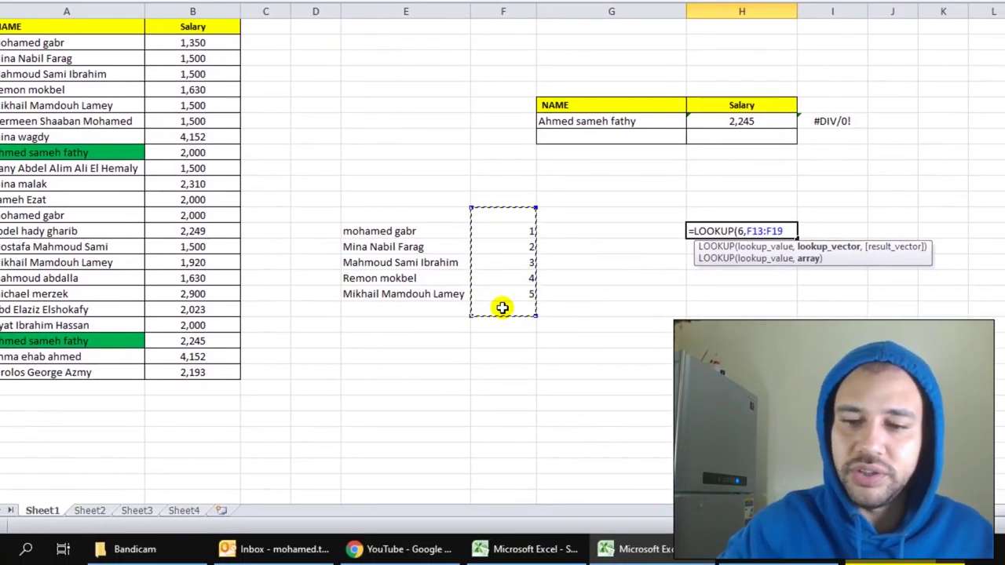
pyautogui.write(')')
pyautogui.press('Return')
pyautogui.click(773, 231)
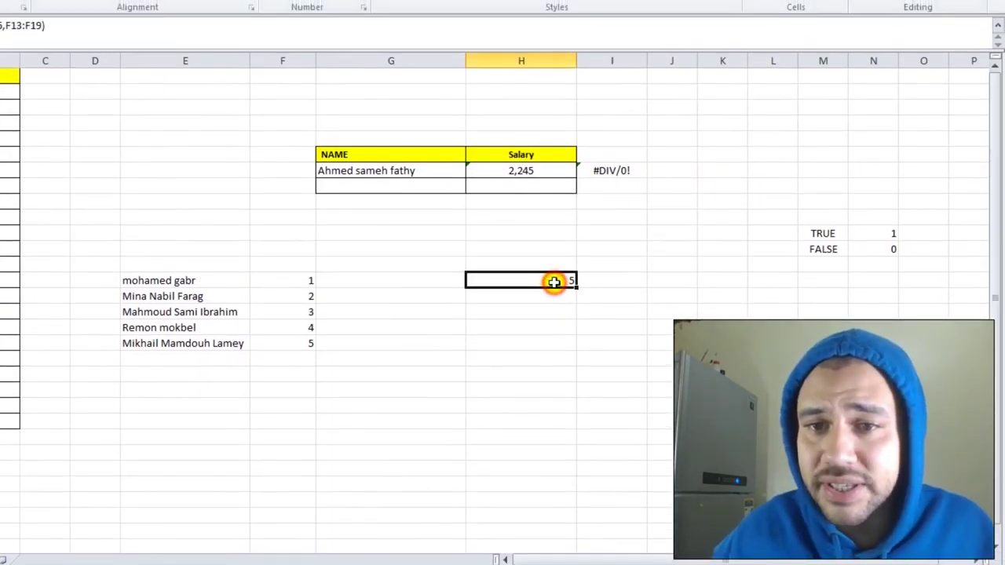